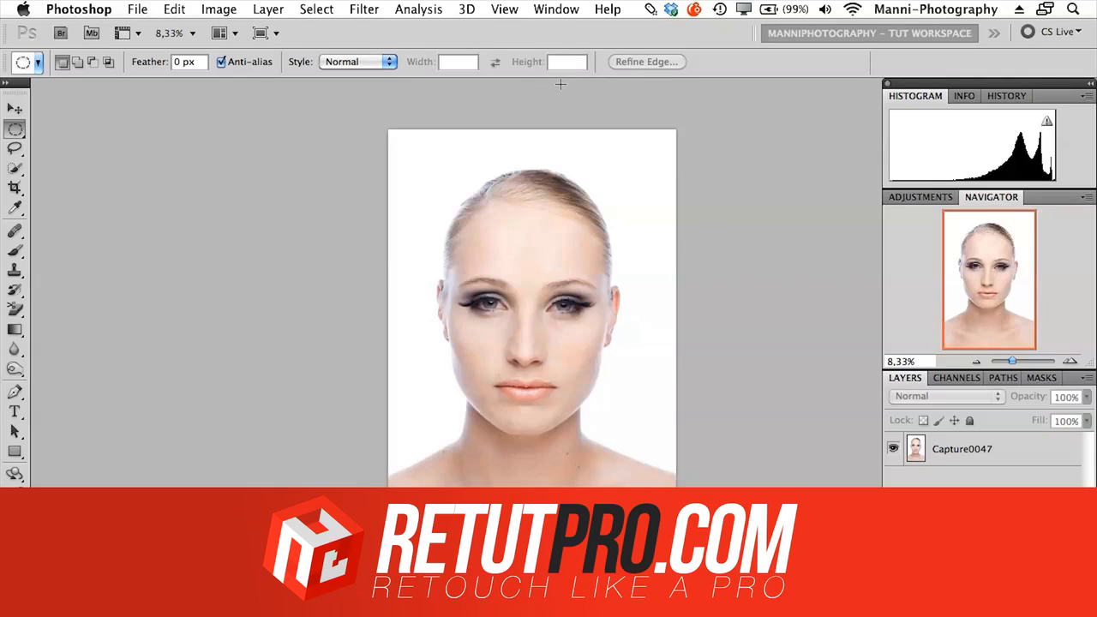
Move the floating panel group next to the portrait and enlarge it slightly
{"action": "left_click_drag", "start_coordinate": [953, 83], "coordinate": [732, 93]}
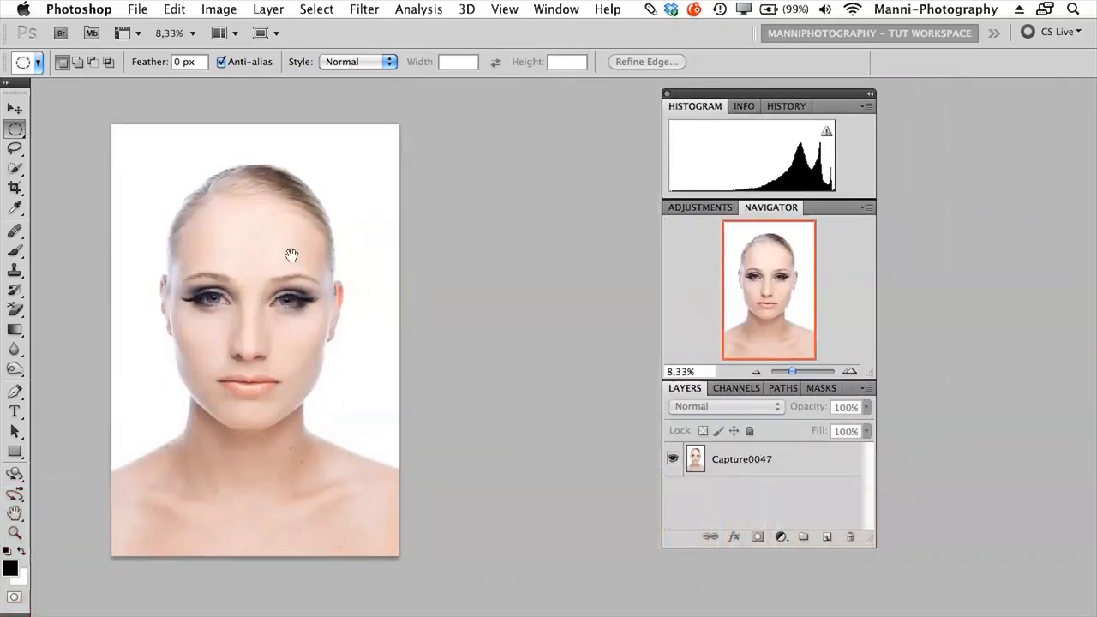
{"action": "left_click_drag", "start_coordinate": [807, 93], "coordinate": [649, 105]}
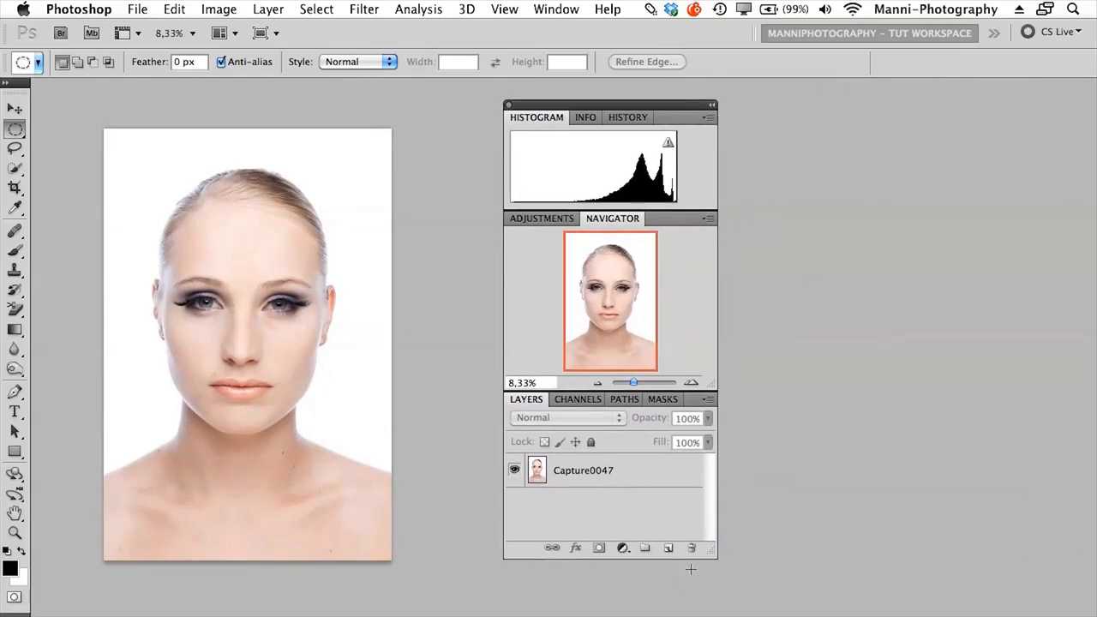
{"action": "left_click_drag", "start_coordinate": [715, 557], "coordinate": [730, 588]}
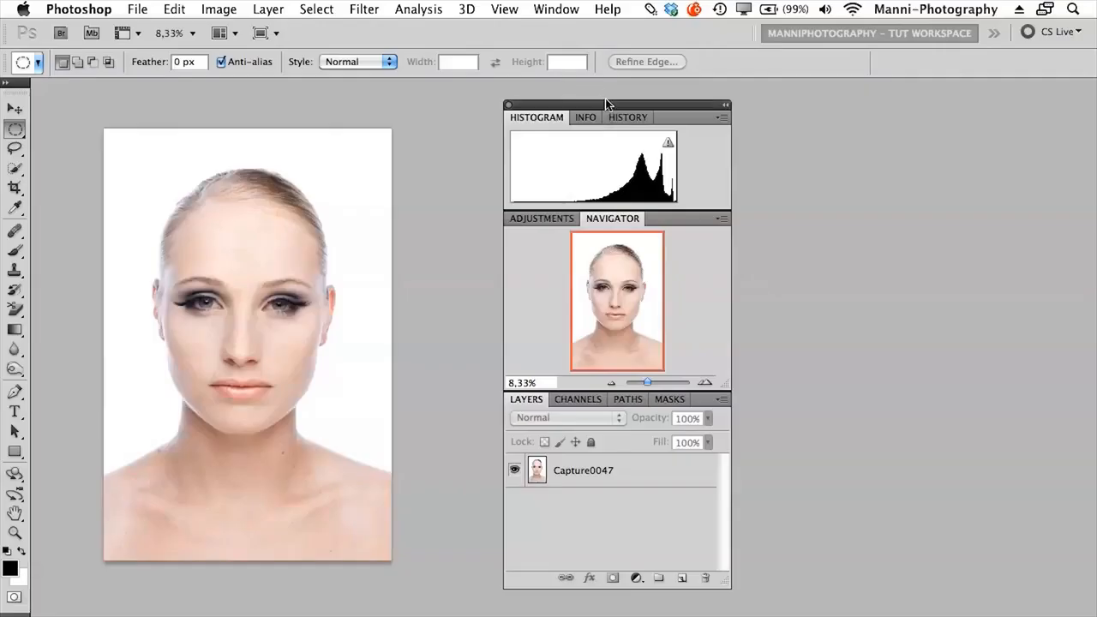
{"action": "left_click_drag", "start_coordinate": [606, 104], "coordinate": [597, 82]}
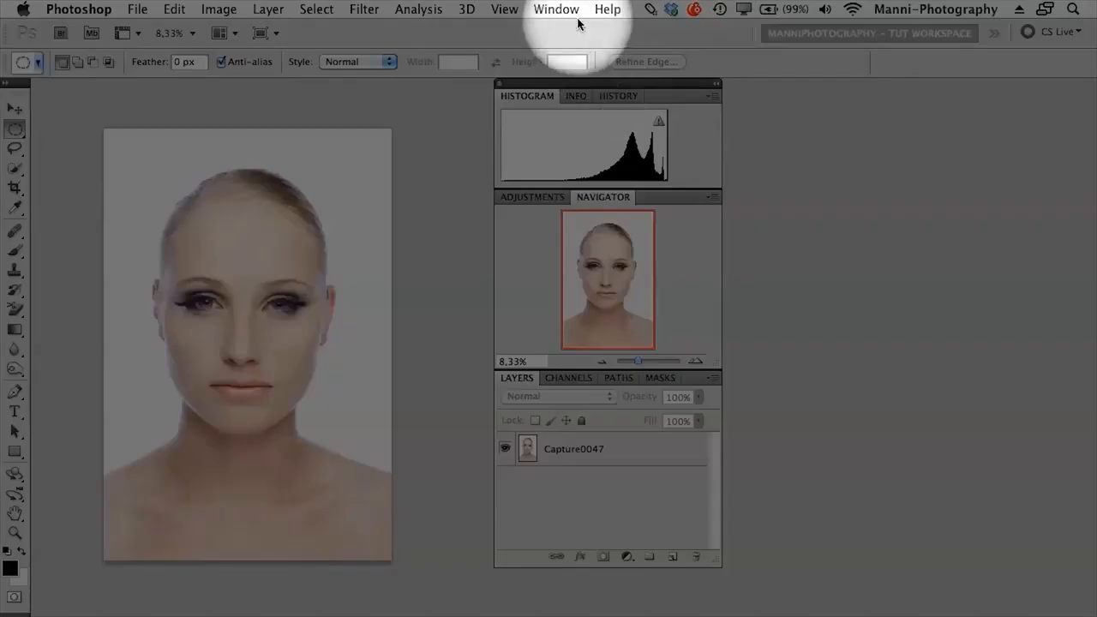
Show the Actions panel, dock it in the Histogram, Info and History group, and enlarge the panel group slightly
{"action": "left_click", "coordinate": [565, 10]}
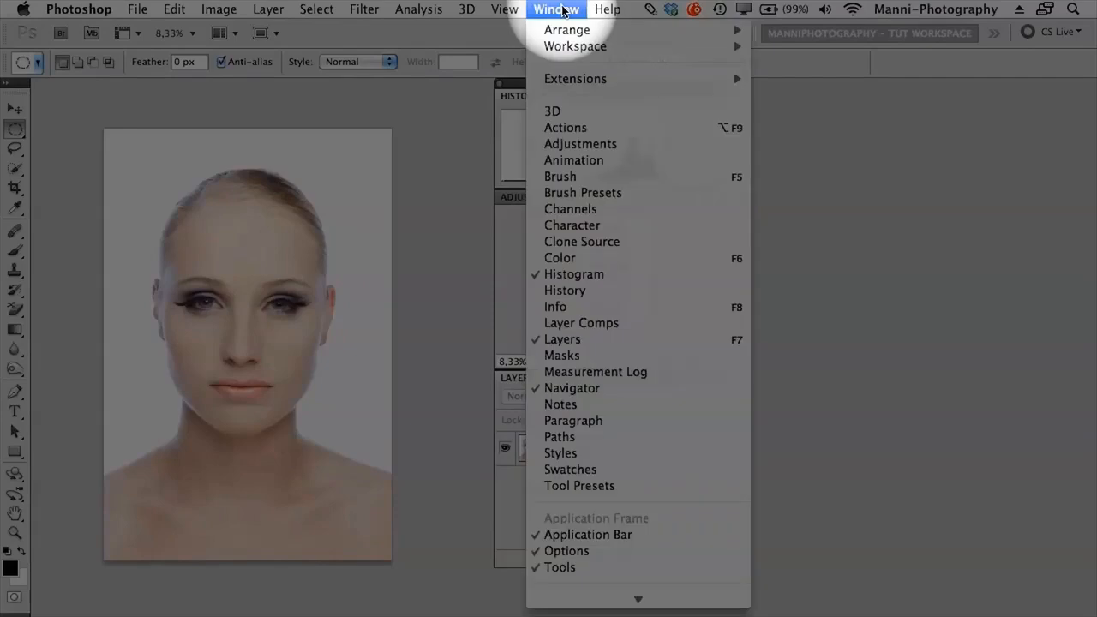
{"action": "left_click", "coordinate": [566, 128]}
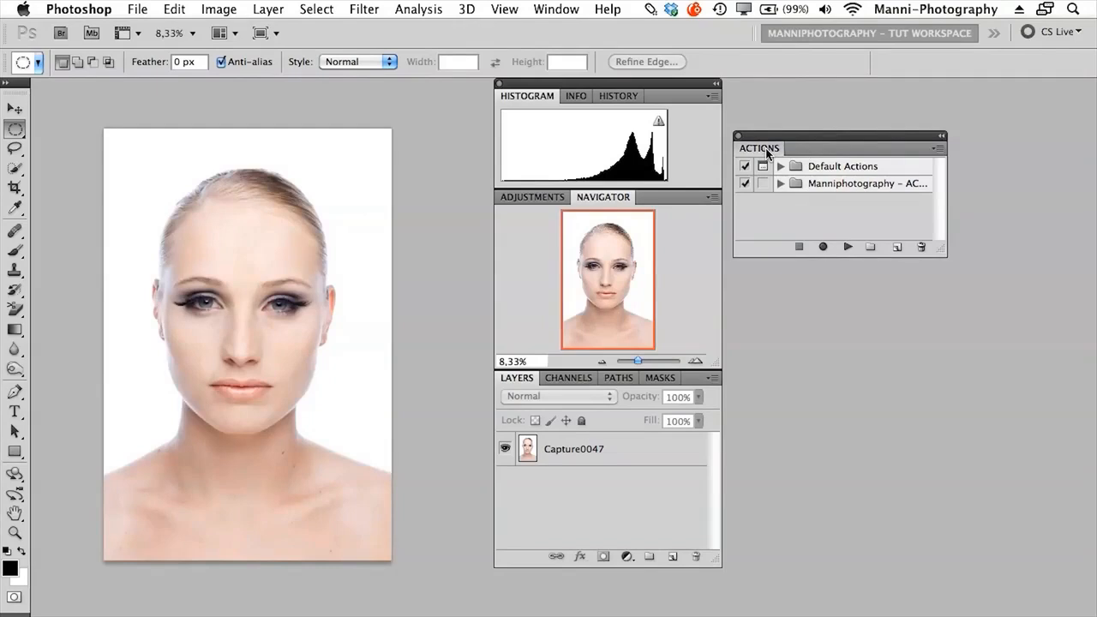
{"action": "left_click_drag", "start_coordinate": [767, 152], "coordinate": [673, 97]}
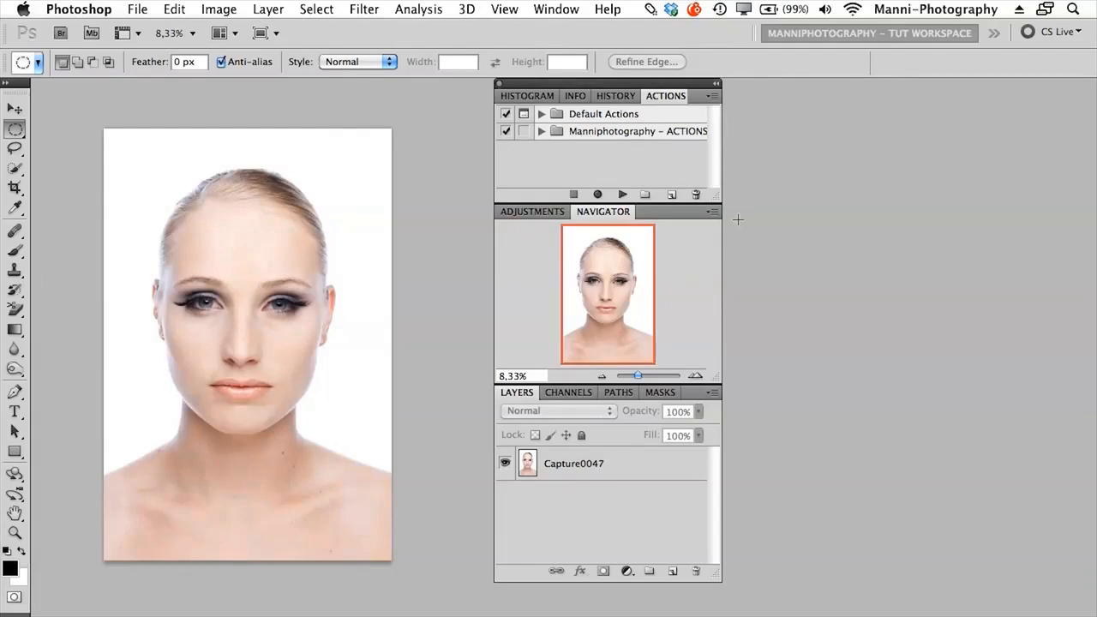
{"action": "left_click_drag", "start_coordinate": [717, 200], "coordinate": [719, 222]}
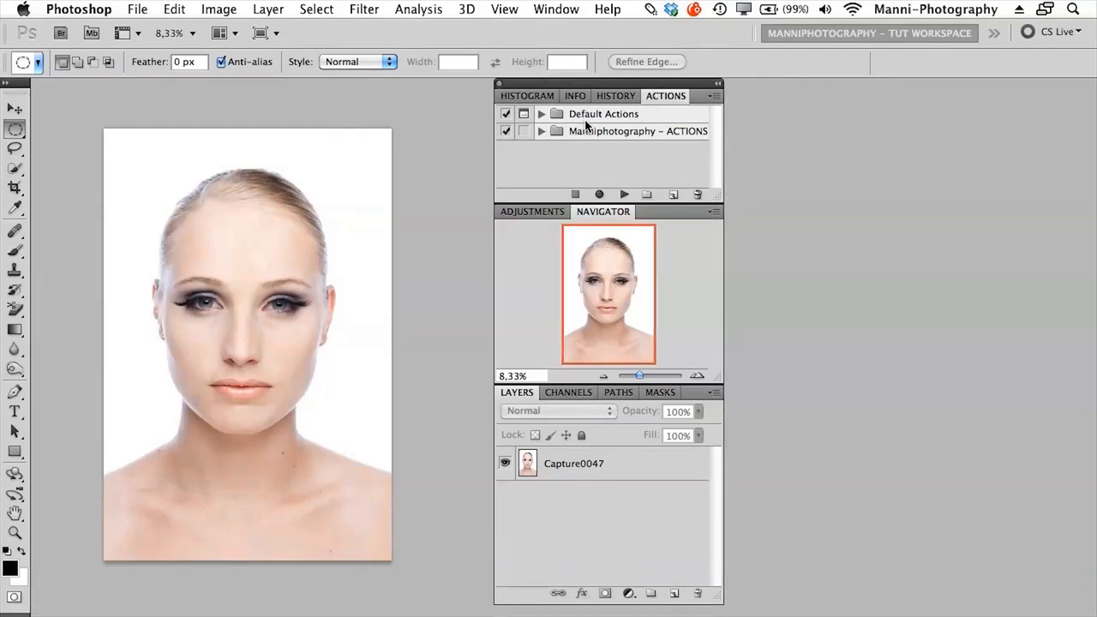
Examine the two existing action sets, expanding Default Actions to view its contents and collapsing it again
{"action": "left_click", "coordinate": [587, 121]}
{"action": "left_click", "coordinate": [600, 133]}
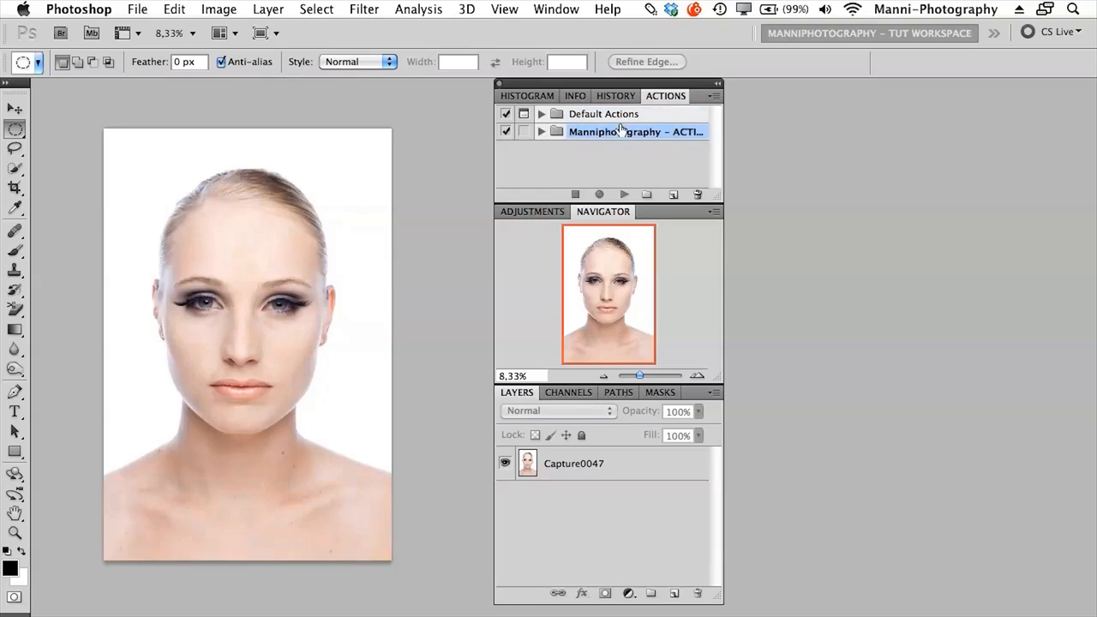
{"action": "left_click", "coordinate": [610, 115]}
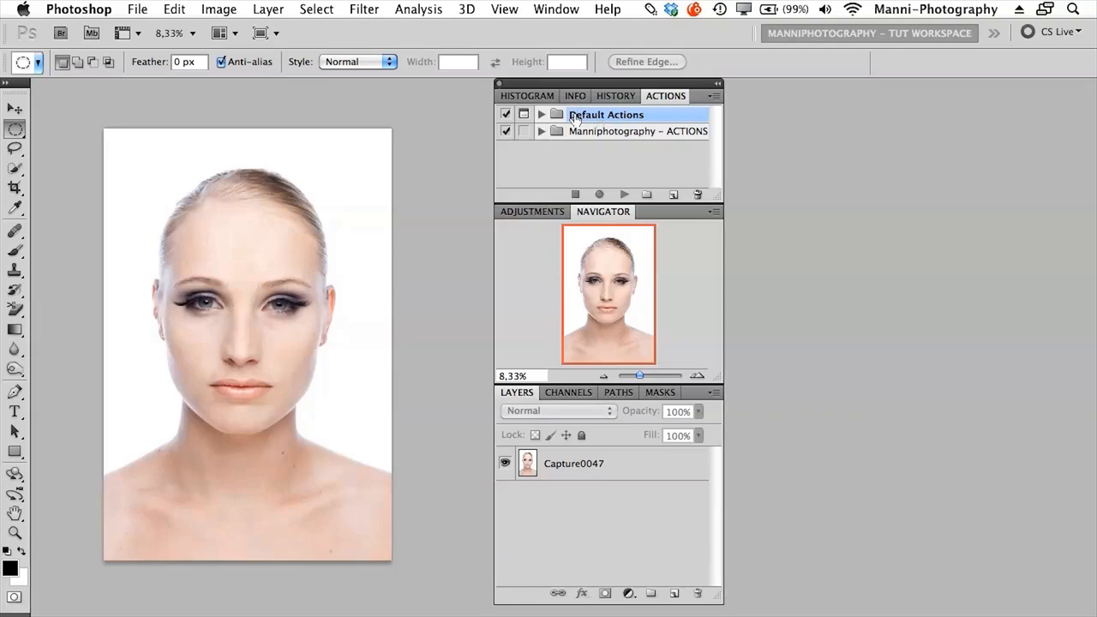
{"action": "left_click", "coordinate": [541, 114]}
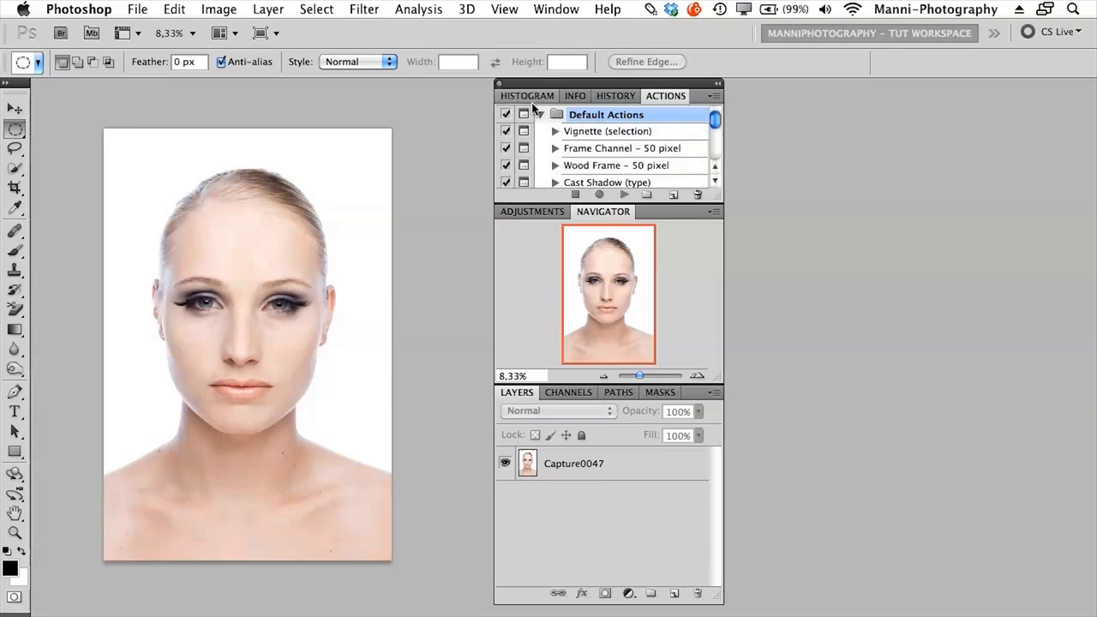
{"action": "left_click", "coordinate": [540, 114]}
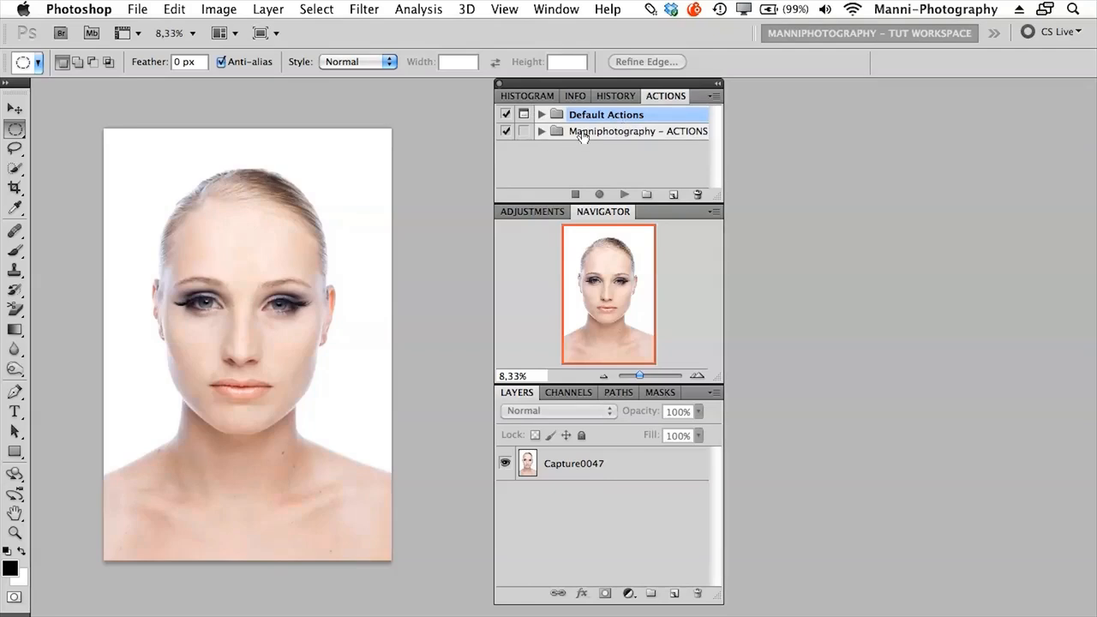
{"action": "left_click", "coordinate": [576, 131]}
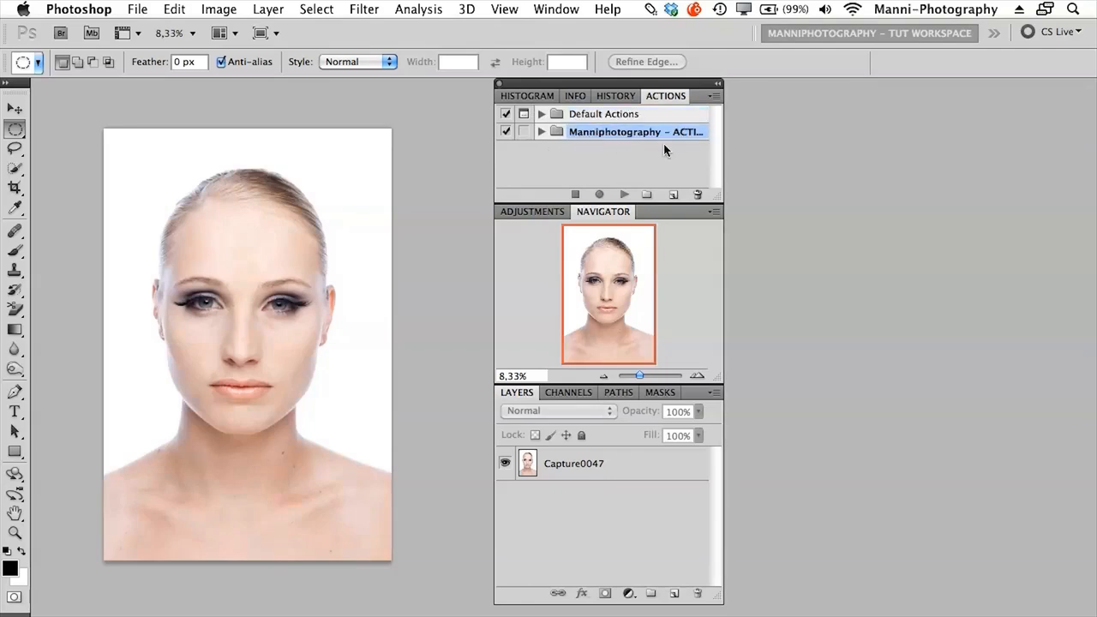
Widen the panel group and create a new action set named "KIKI – MANNIPHOTO"
{"action": "left_click_drag", "start_coordinate": [722, 200], "coordinate": [796, 197]}
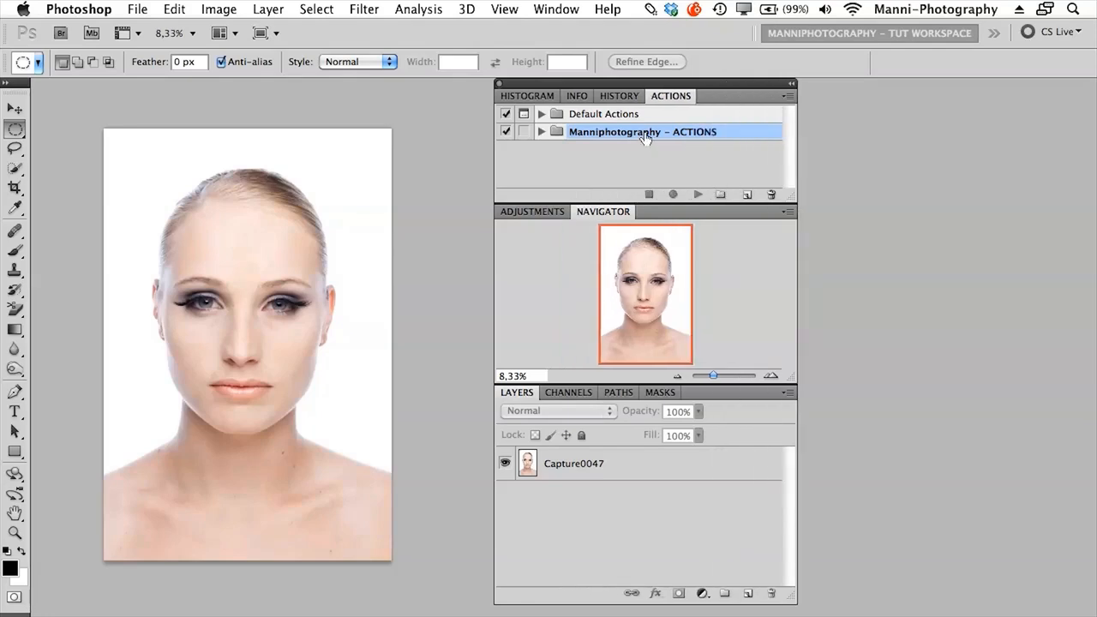
{"action": "left_click", "coordinate": [542, 171]}
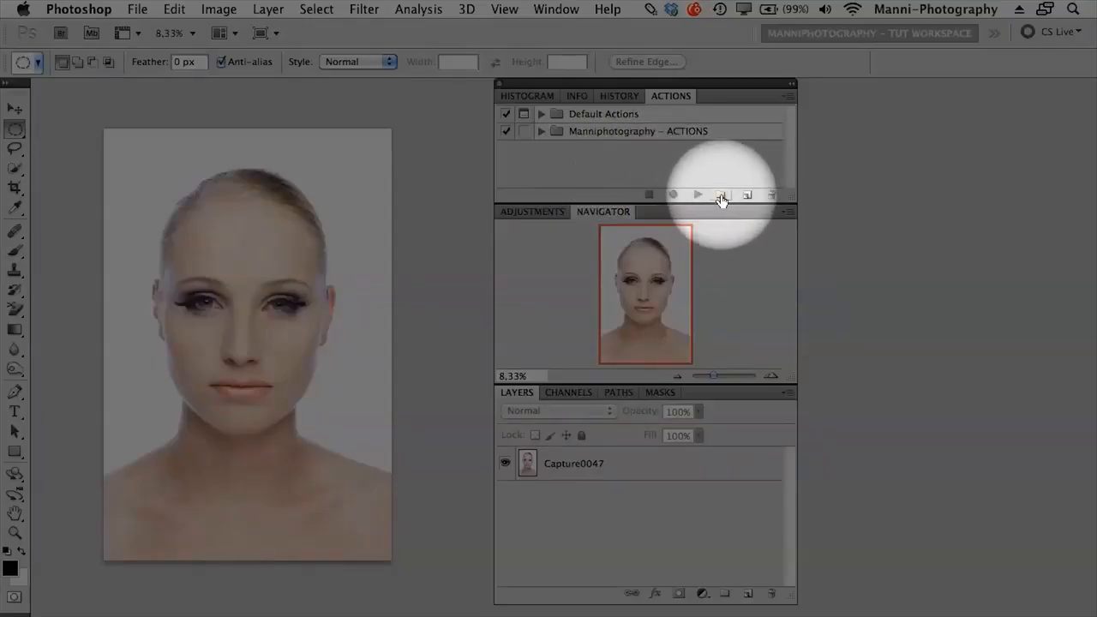
{"action": "left_click", "coordinate": [721, 197]}
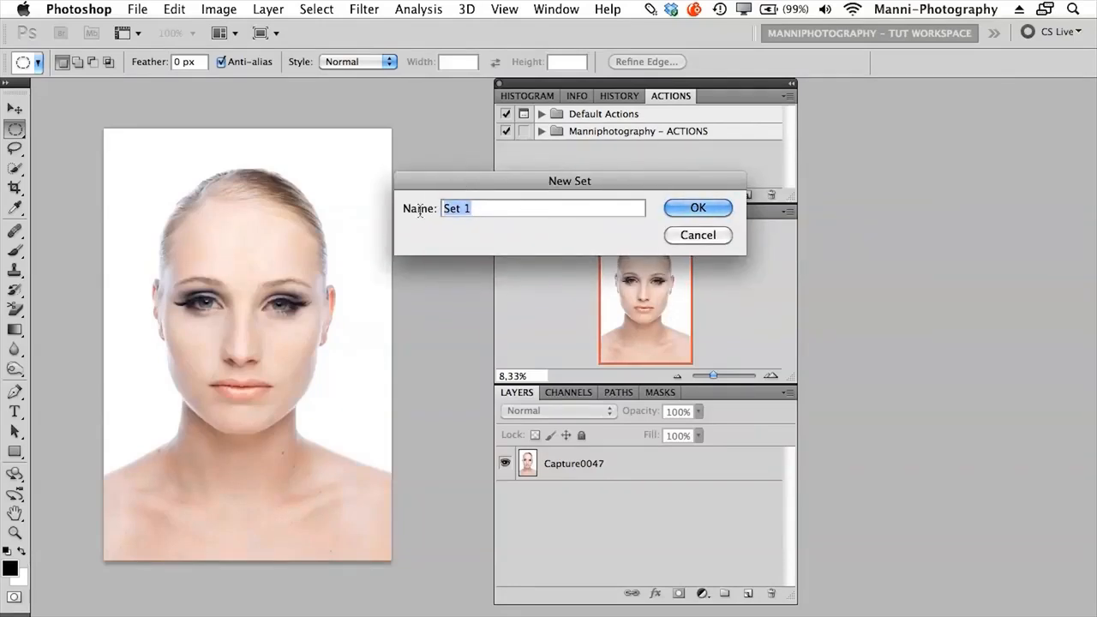
{"action": "key", "text": "BackSpace"}
{"action": "type", "text": "KIKI – MANNIPJ"}
{"action": "key", "text": "BackSpace"}
{"action": "key", "text": "BackSpace"}
{"action": "type", "text": "PHOTO"}
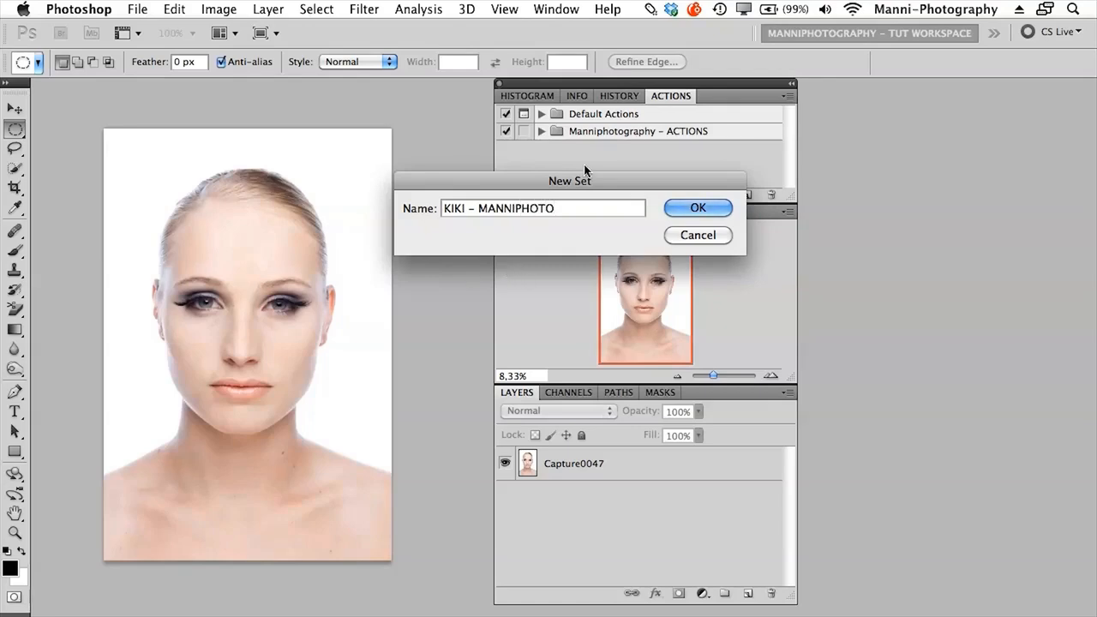
{"action": "key", "text": "Return"}
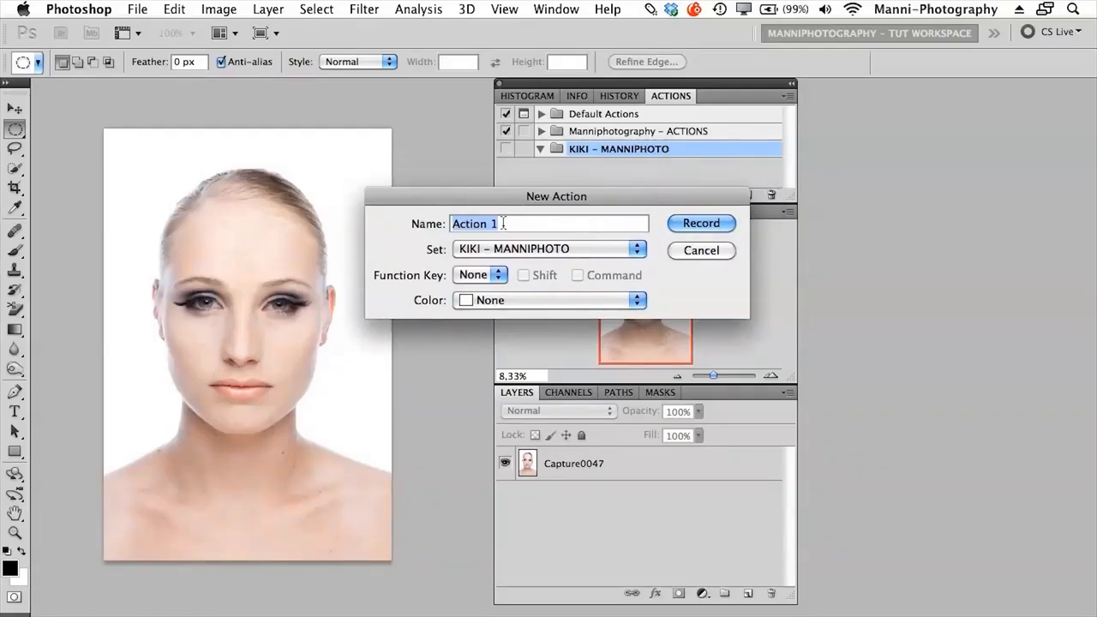
Start recording a new action named "Black & White" in the KIKI – MANNIPHOTO set, with no function key and the color Red
{"action": "key", "text": "BackSpace"}
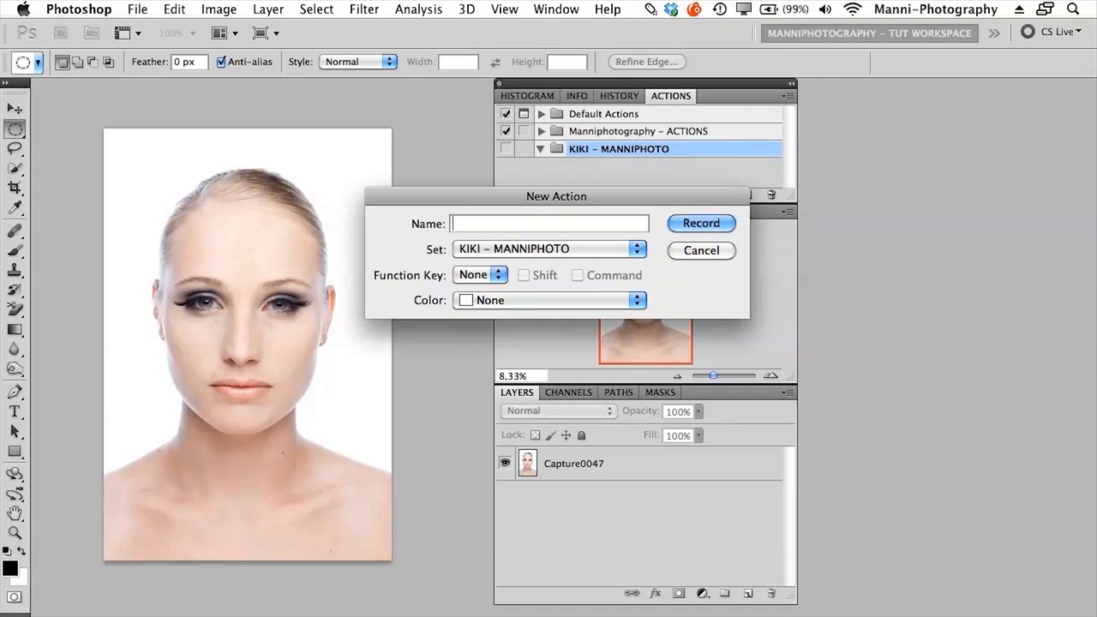
{"action": "type", "text": "Black & White"}
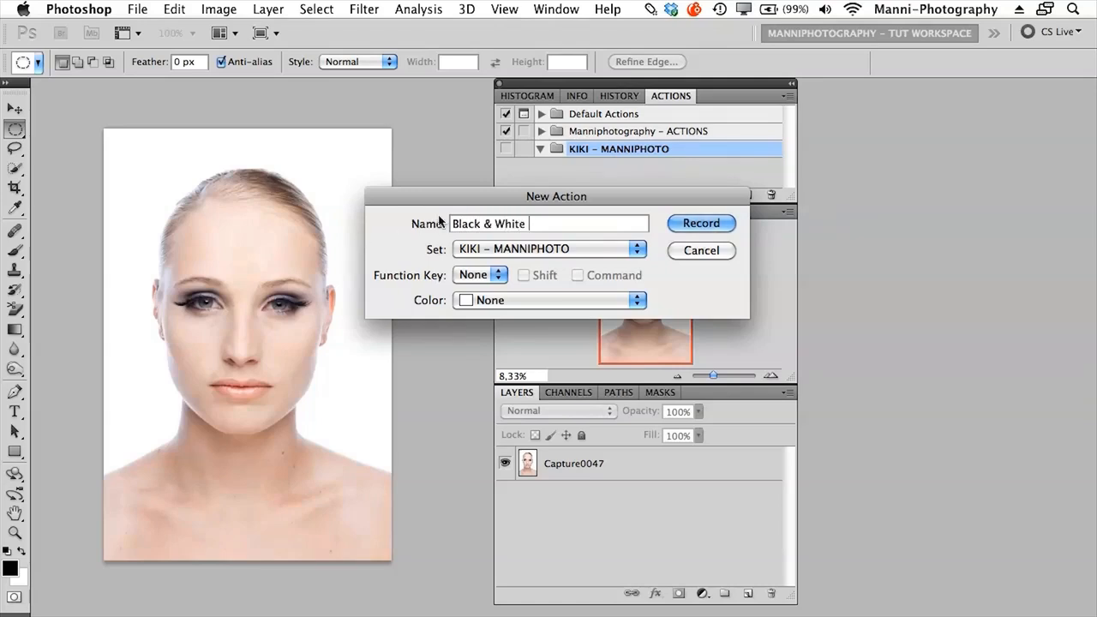
{"action": "left_click", "coordinate": [464, 250]}
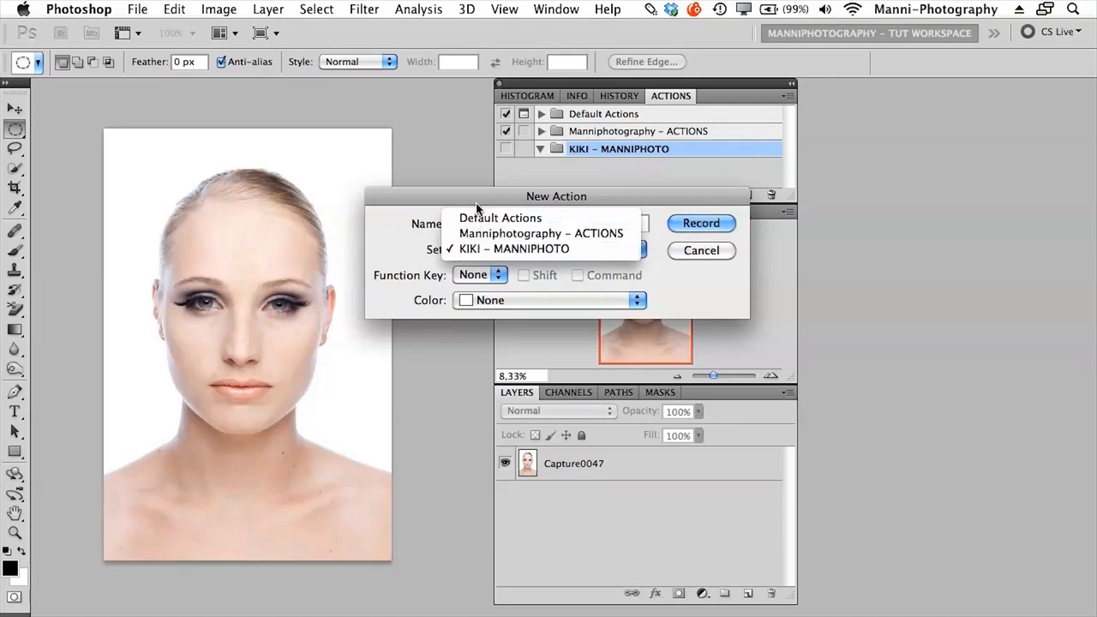
{"action": "left_click", "coordinate": [500, 250]}
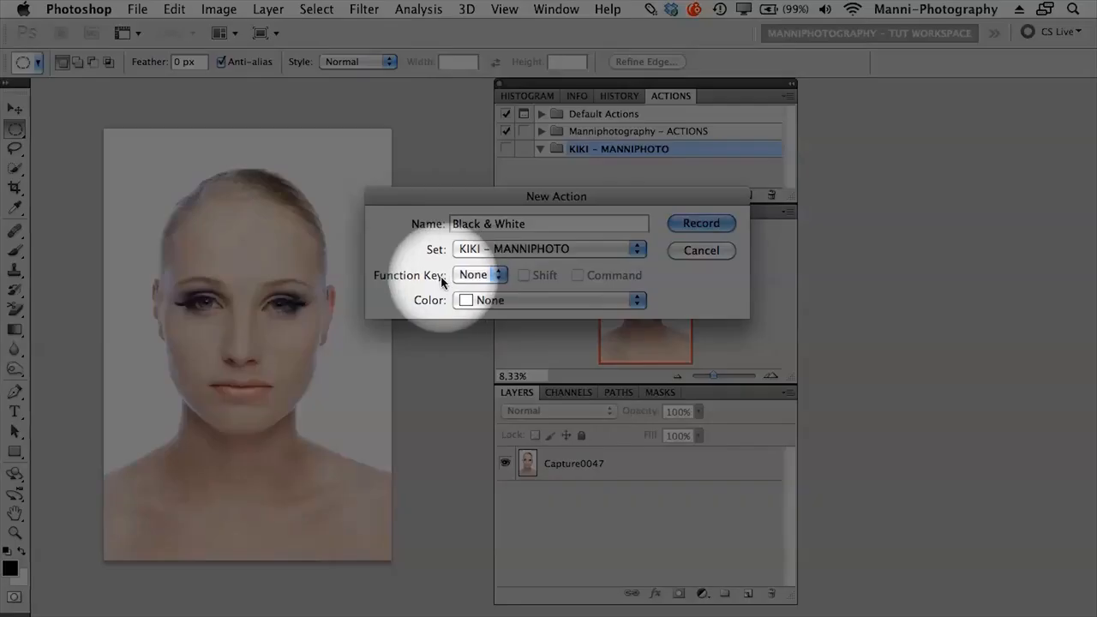
{"action": "left_click", "coordinate": [482, 276]}
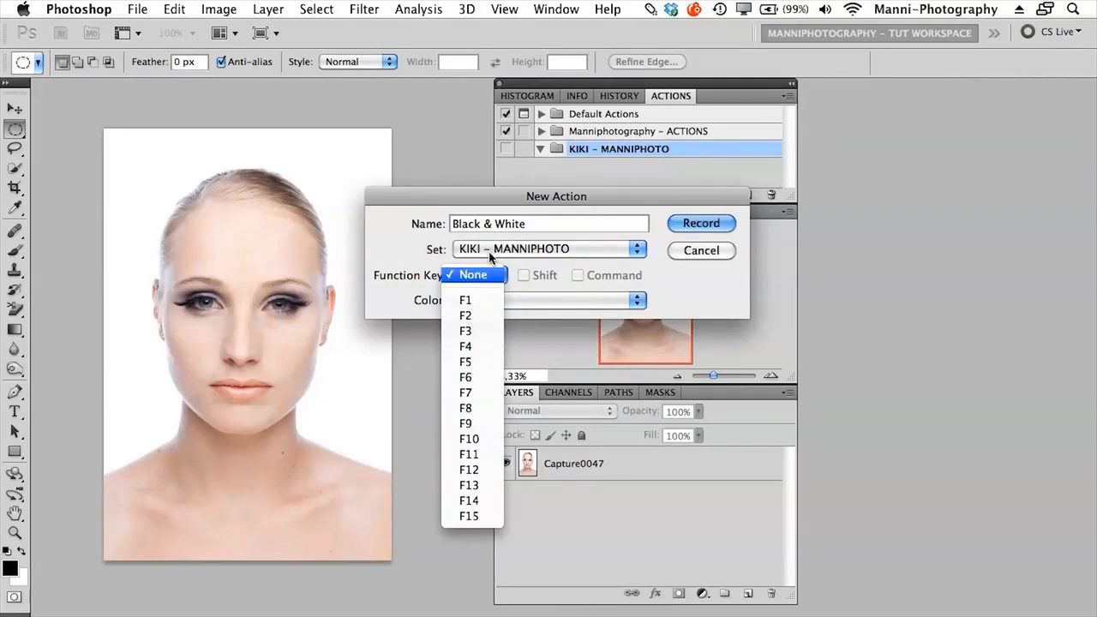
{"action": "left_click", "coordinate": [477, 275]}
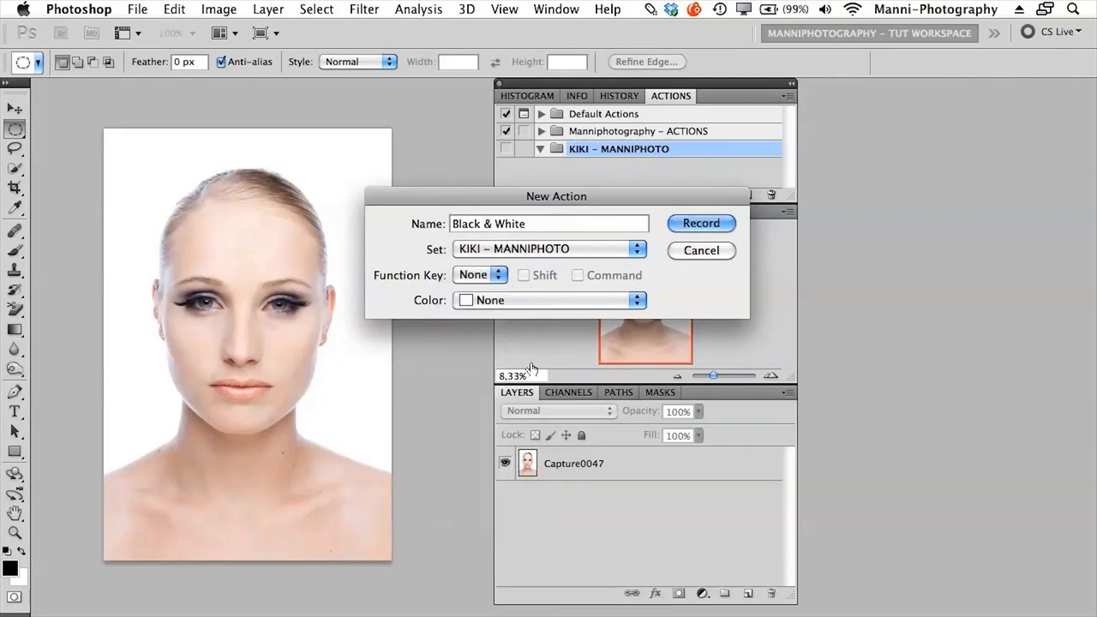
{"action": "left_click", "coordinate": [483, 302]}
{"action": "left_click", "coordinate": [484, 332]}
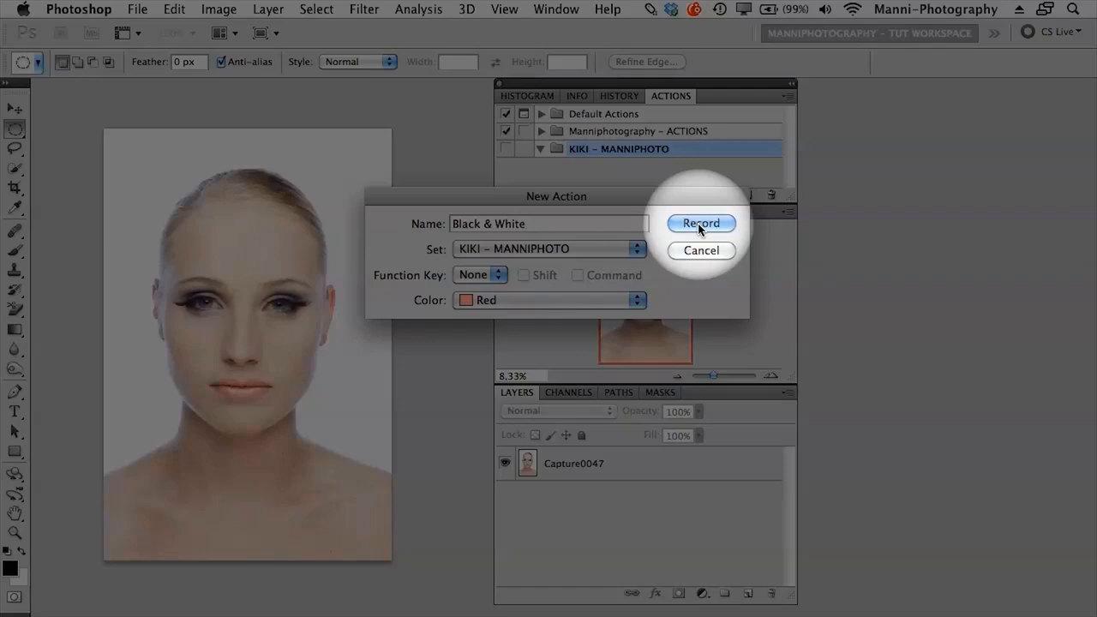
{"action": "left_click", "coordinate": [701, 225]}
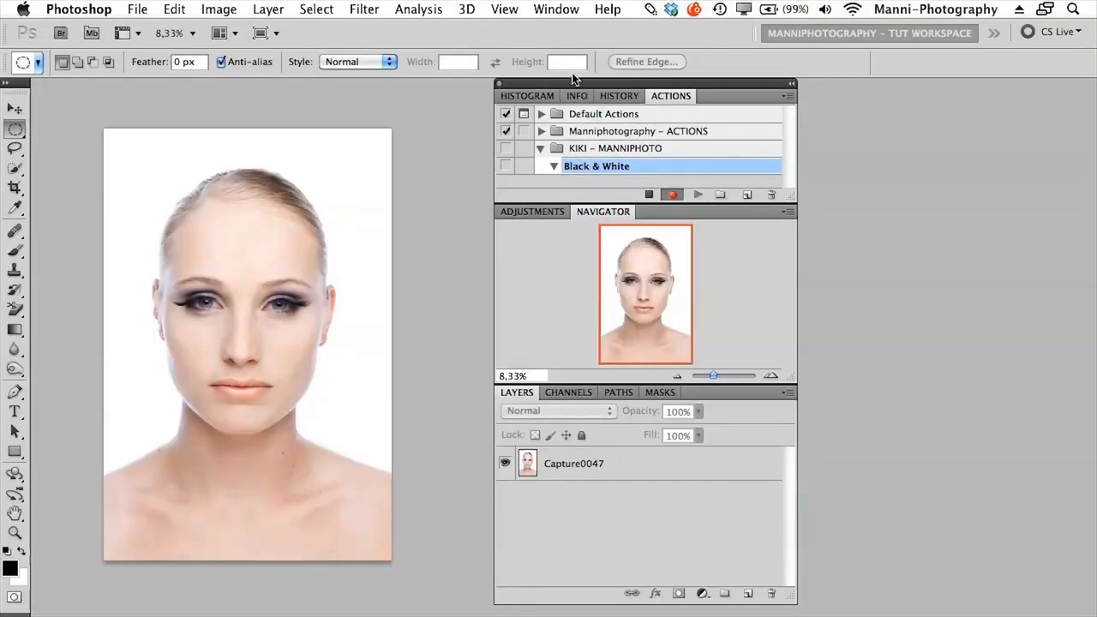
Move the panel group away from the portrait and rename the Capture0047 layer to "Orginal"
{"action": "left_click_drag", "start_coordinate": [575, 80], "coordinate": [866, 79]}
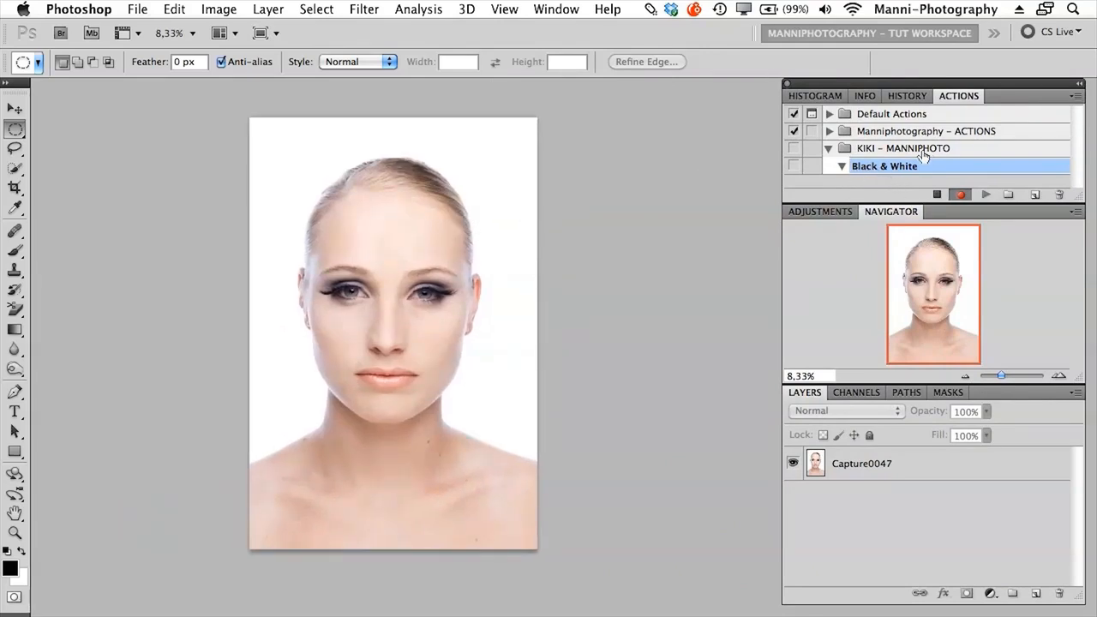
{"action": "left_click", "coordinate": [907, 467]}
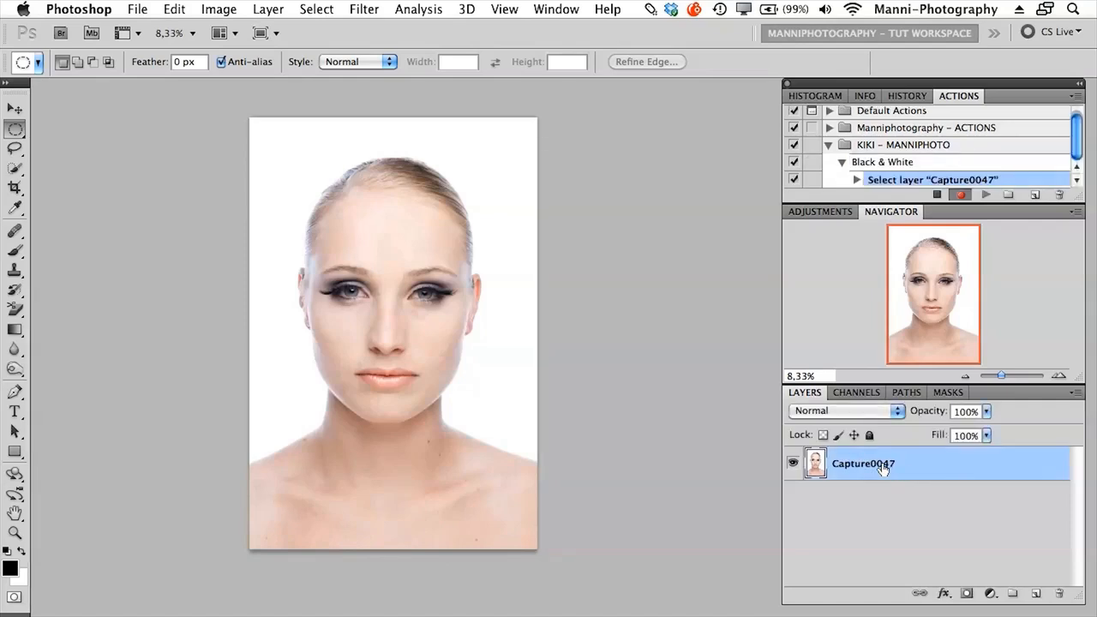
{"action": "double_click", "coordinate": [863, 464]}
{"action": "type", "text": "Orginal"}
{"action": "left_click", "coordinate": [924, 548]}
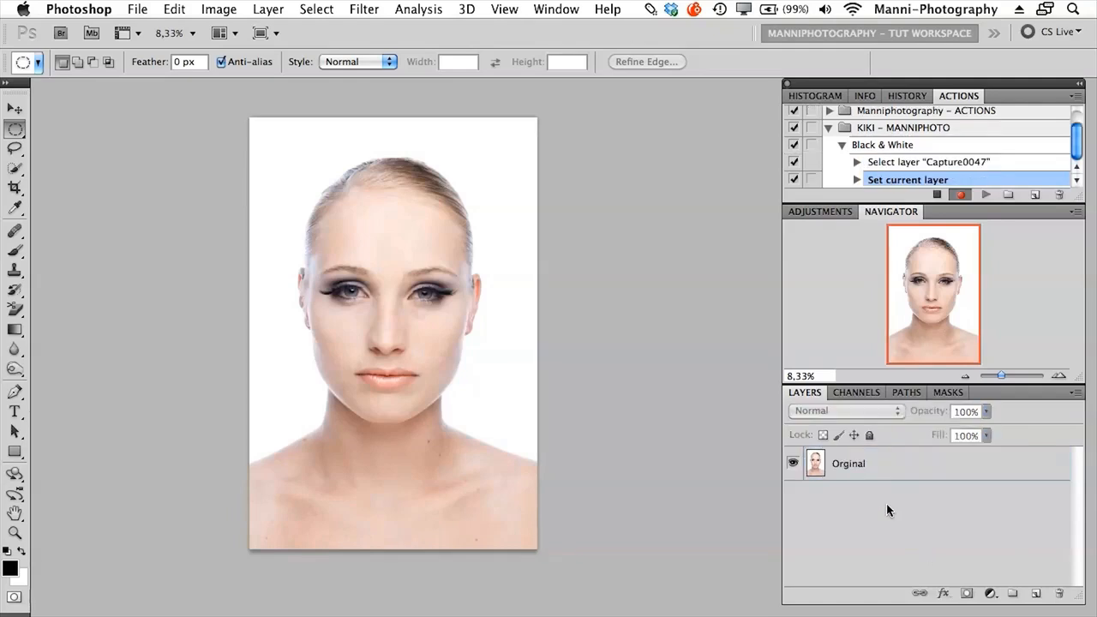
Duplicate the Orginal layer and name the copy "Step 1"
{"action": "left_click", "coordinate": [892, 467]}
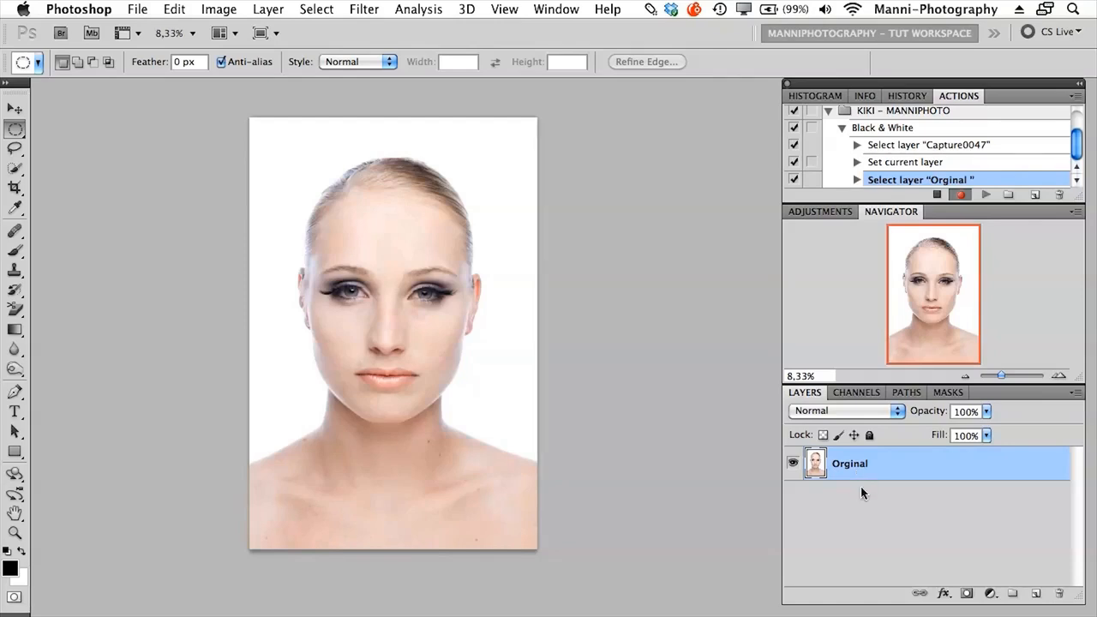
{"action": "left_click_drag", "start_coordinate": [866, 471], "coordinate": [1036, 595]}
{"action": "double_click", "coordinate": [857, 464]}
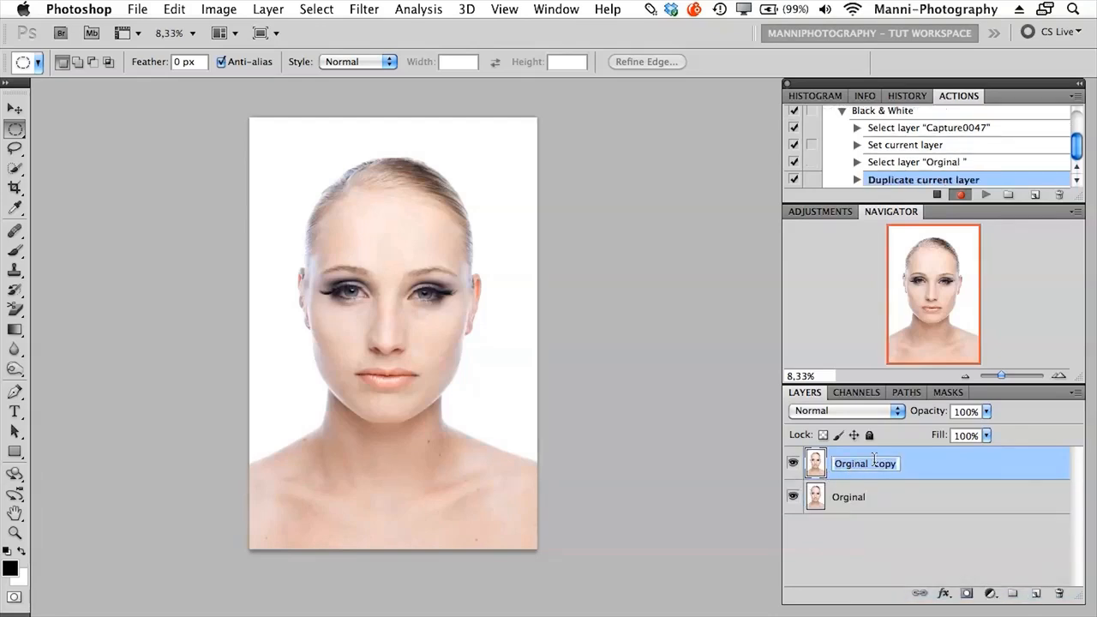
{"action": "type", "text": "Step 1"}
{"action": "key", "text": "Return"}
{"action": "type", "text": "1"}
{"action": "key", "text": "Return"}
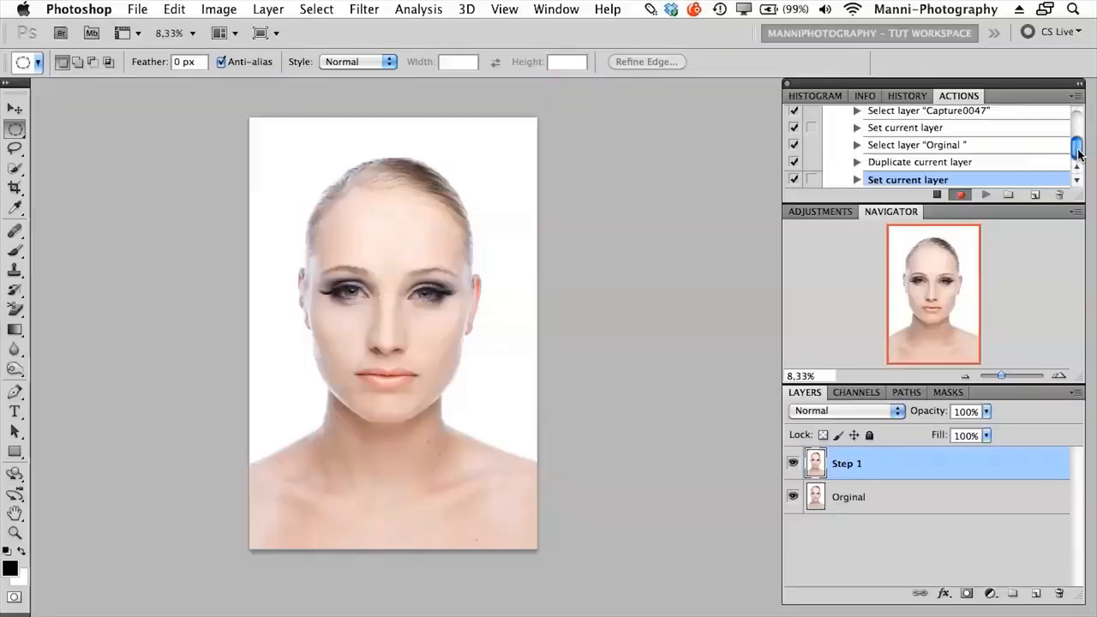
Convert the Step 1 layer for Smart Filters
{"action": "left_click_drag", "start_coordinate": [1077, 149], "coordinate": [1077, 152]}
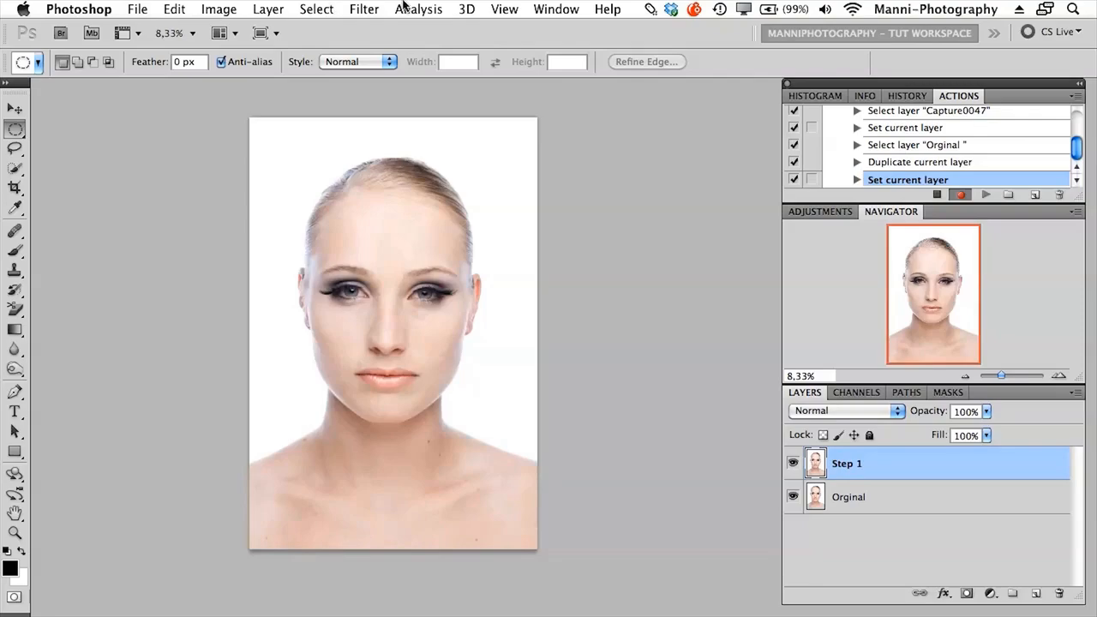
{"action": "left_click", "coordinate": [363, 8]}
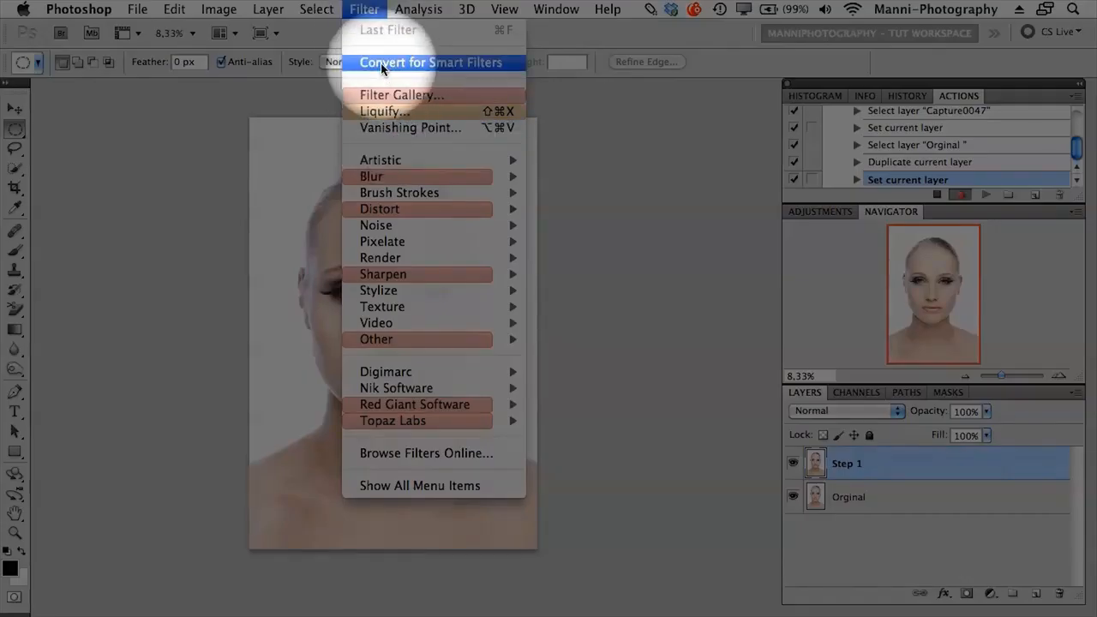
{"action": "left_click", "coordinate": [448, 63]}
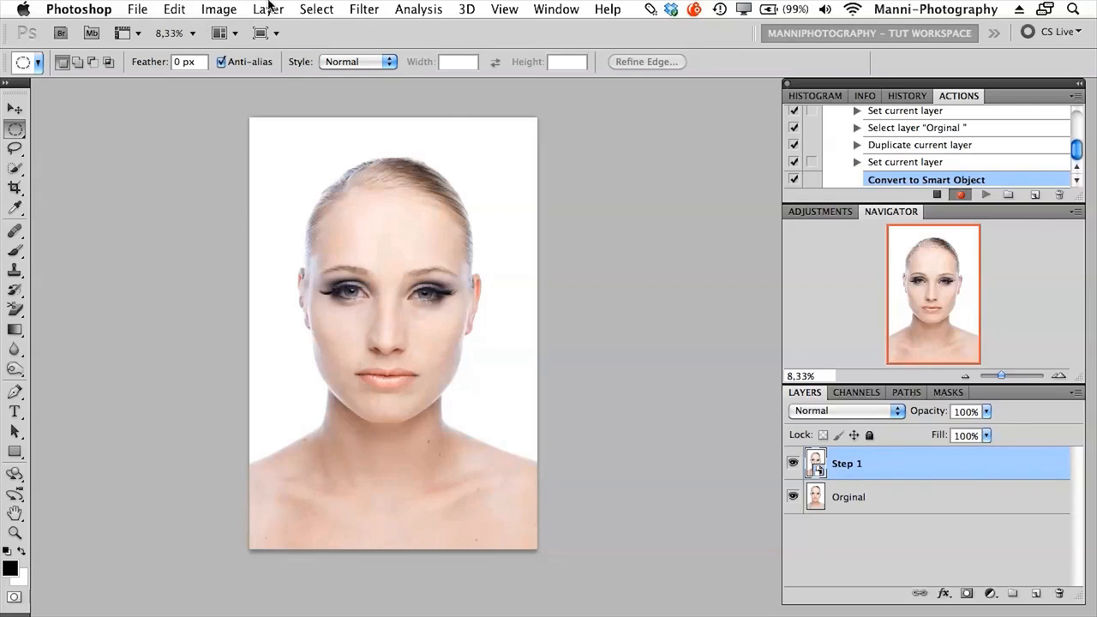
Apply the Sharpen smart filter to the Step 1 layer, toggle its effect off and on, and collapse the layer's filter list
{"action": "left_click", "coordinate": [361, 7]}
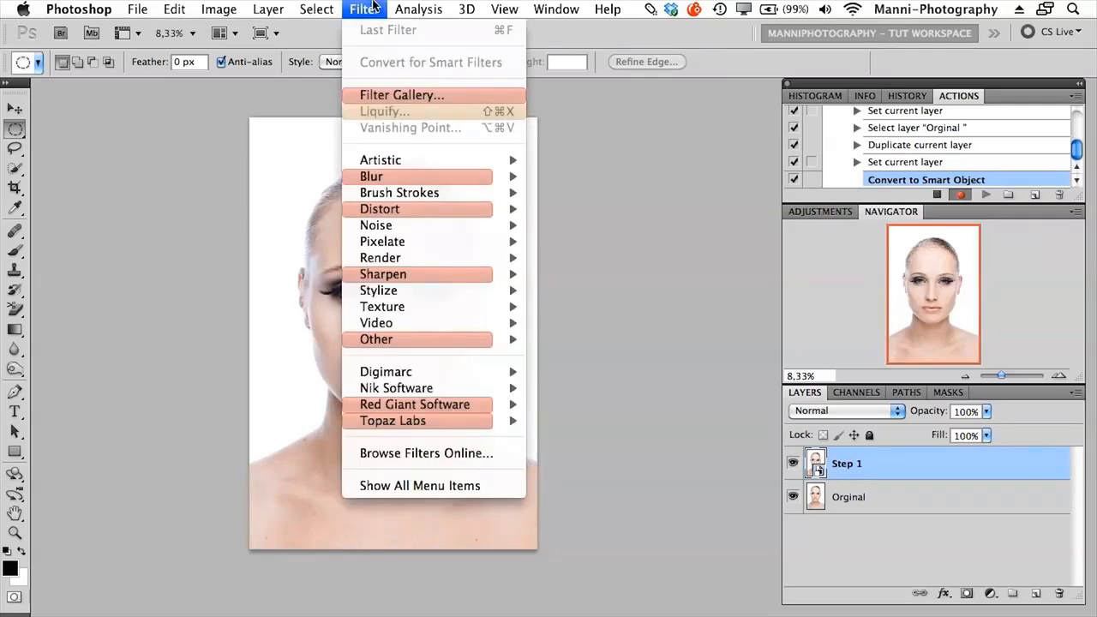
{"action": "mouse_move", "coordinate": [442, 275]}
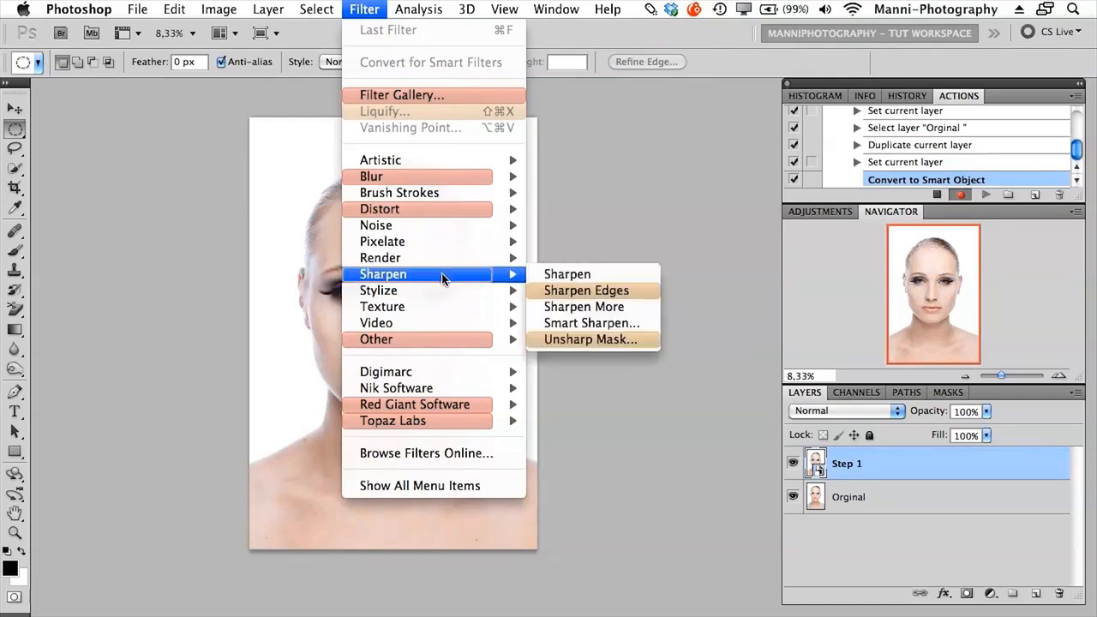
{"action": "left_click", "coordinate": [564, 277]}
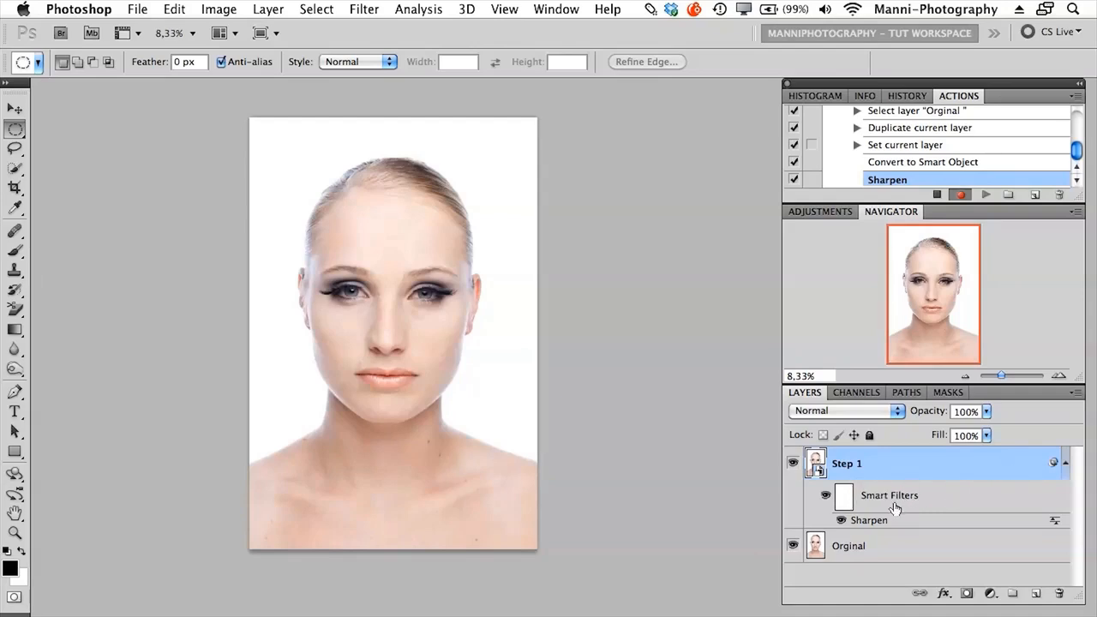
{"action": "left_click", "coordinate": [842, 520]}
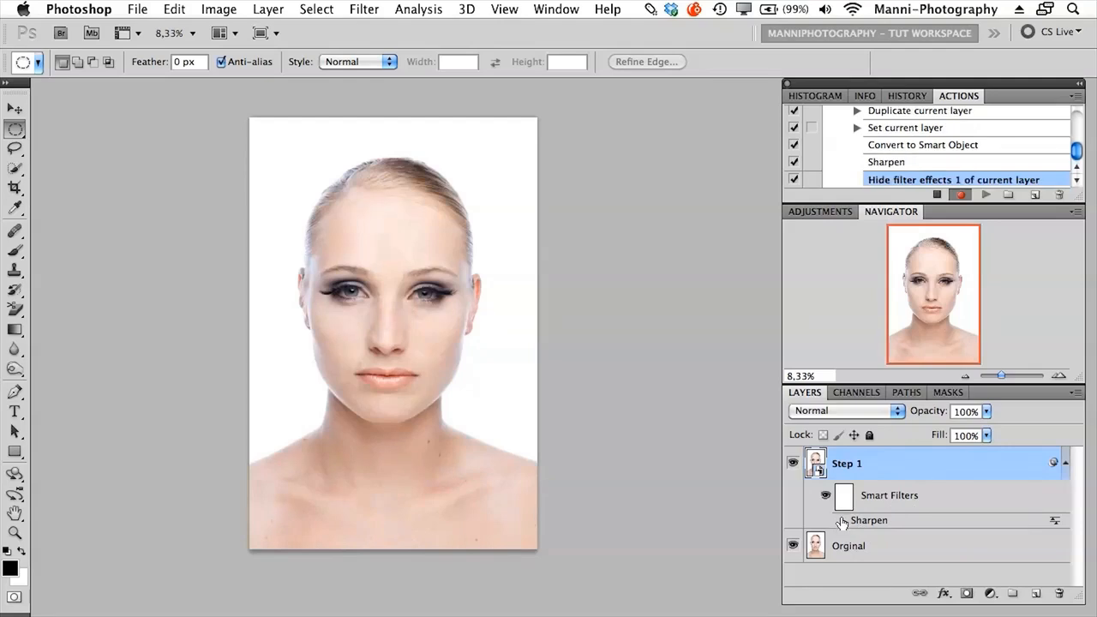
{"action": "left_click", "coordinate": [842, 520]}
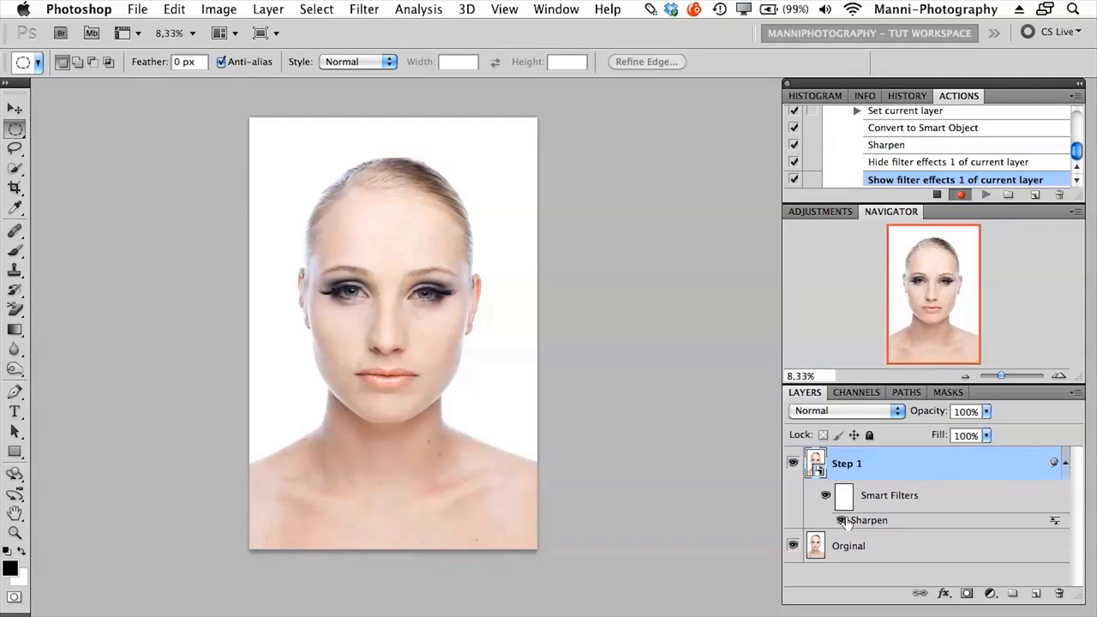
{"action": "left_click", "coordinate": [1065, 464]}
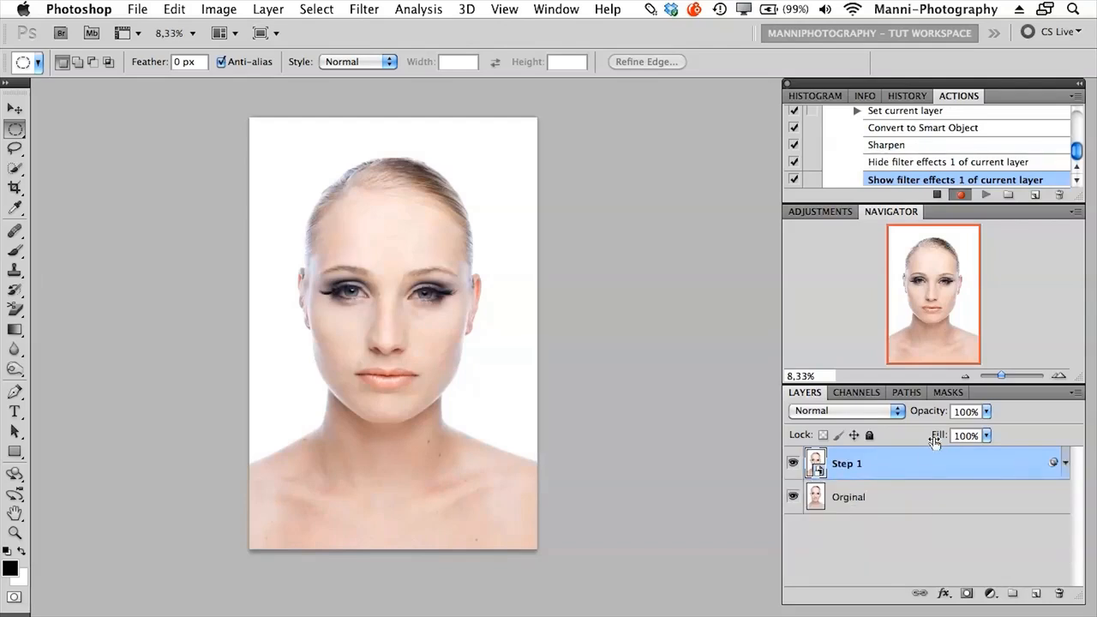
Add a Hue/Saturation adjustment layer above Step 1 with the Master saturation set to -100
{"action": "left_click", "coordinate": [831, 213]}
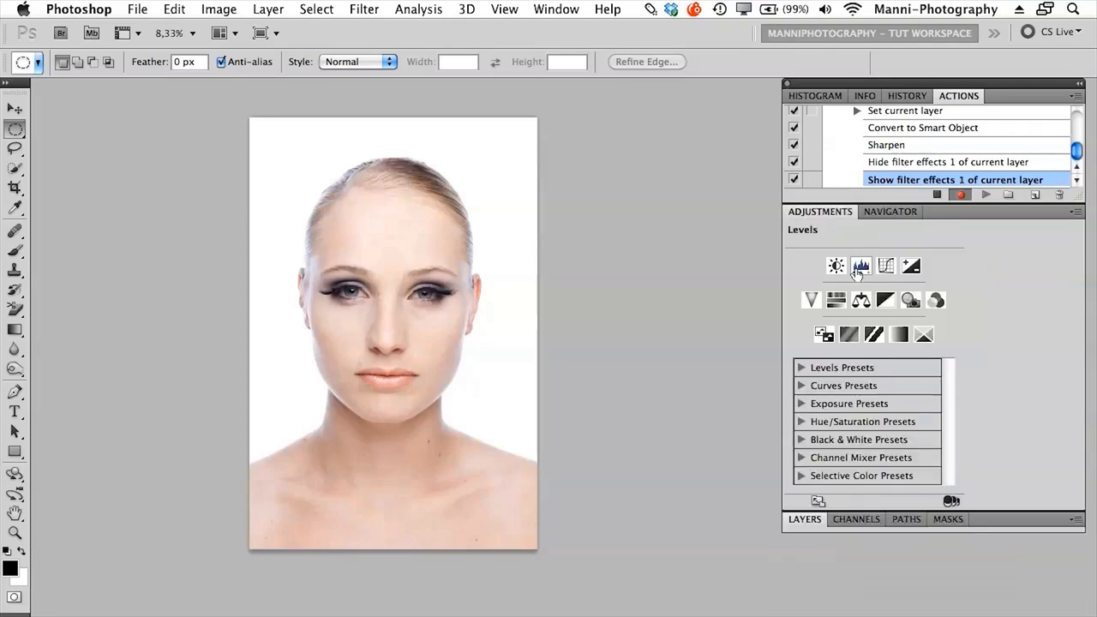
{"action": "left_click", "coordinate": [836, 302]}
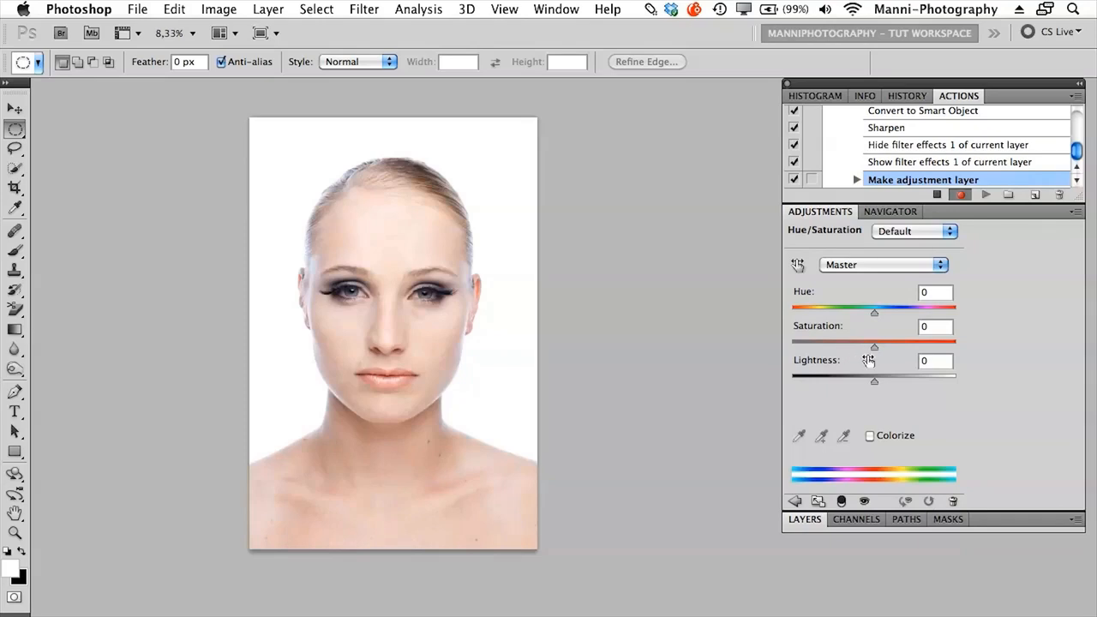
{"action": "left_click_drag", "start_coordinate": [875, 346], "coordinate": [804, 337]}
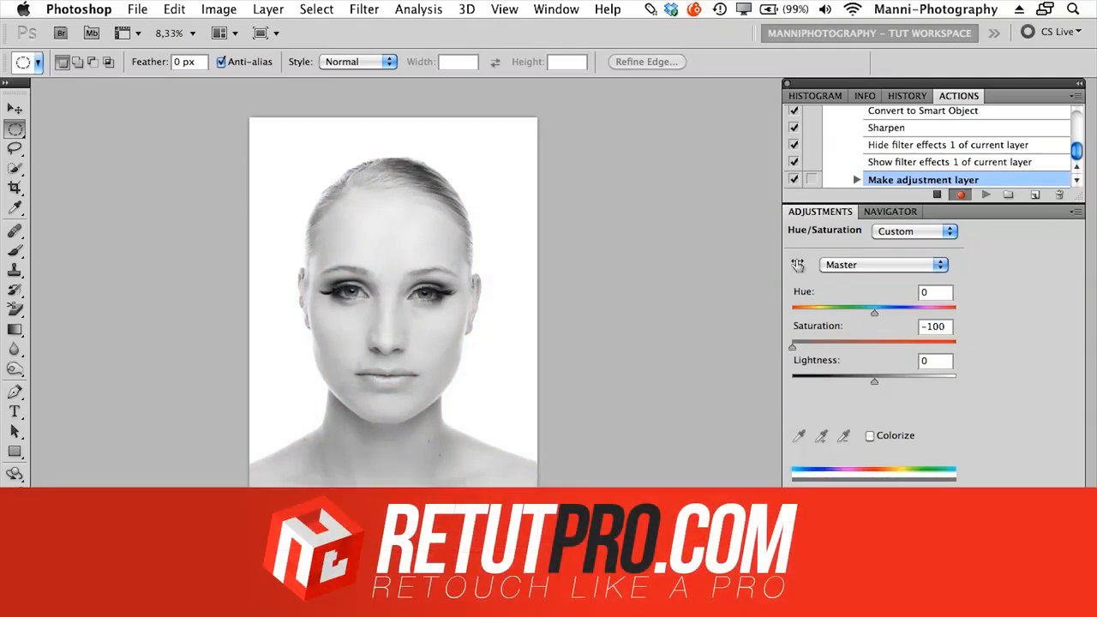
{"action": "left_click", "coordinate": [794, 501]}
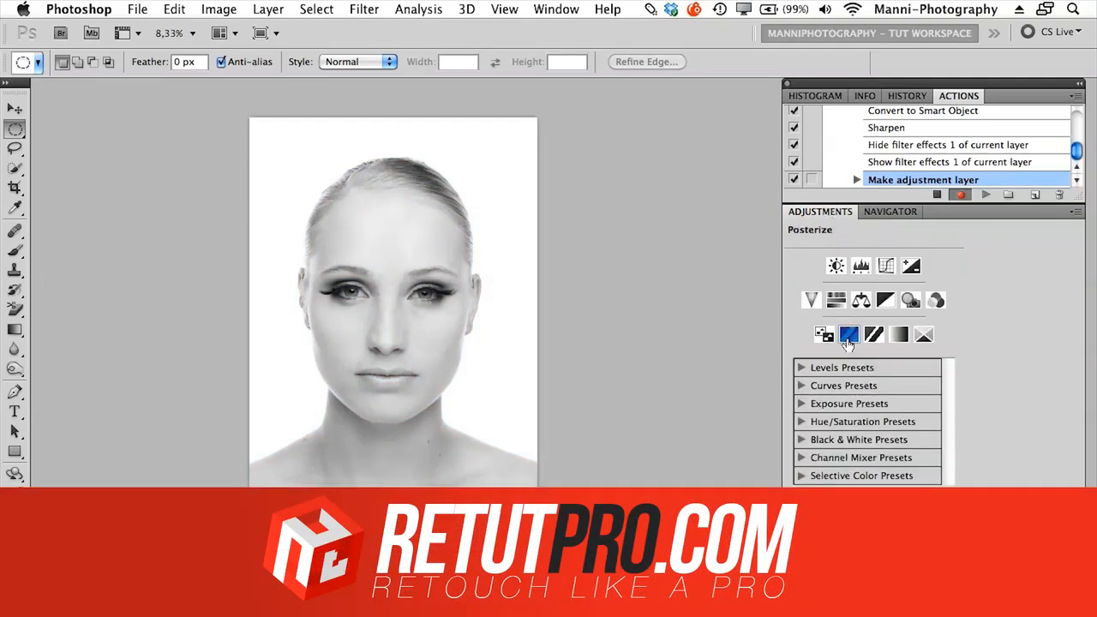
Add a Black & White adjustment layer using the Infrared preset and return to the layer list
{"action": "left_click", "coordinate": [888, 301]}
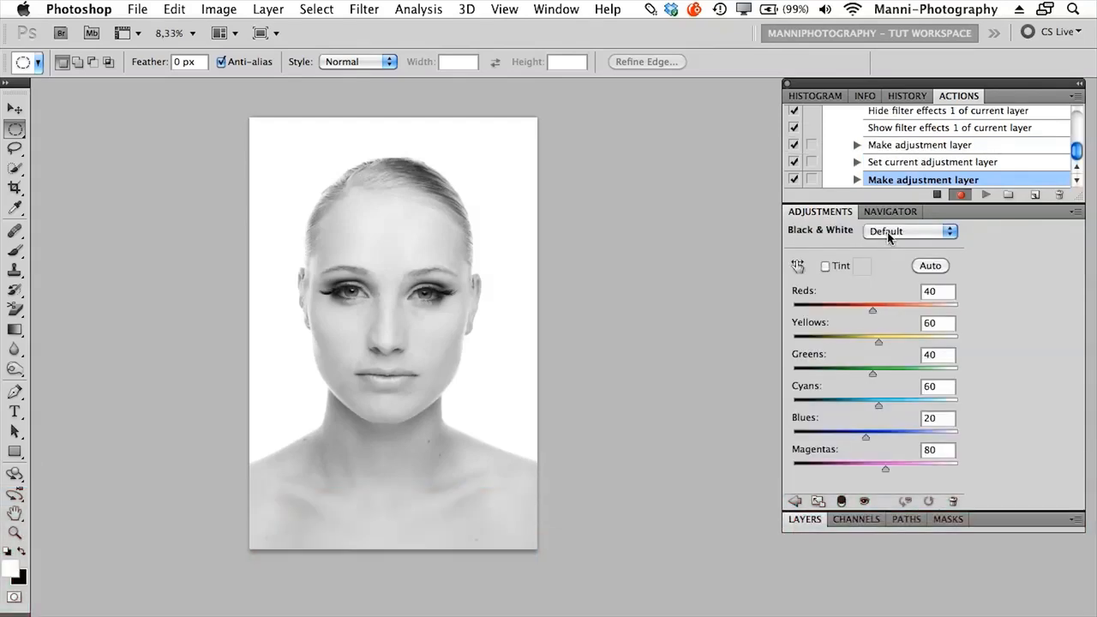
{"action": "left_click", "coordinate": [888, 237]}
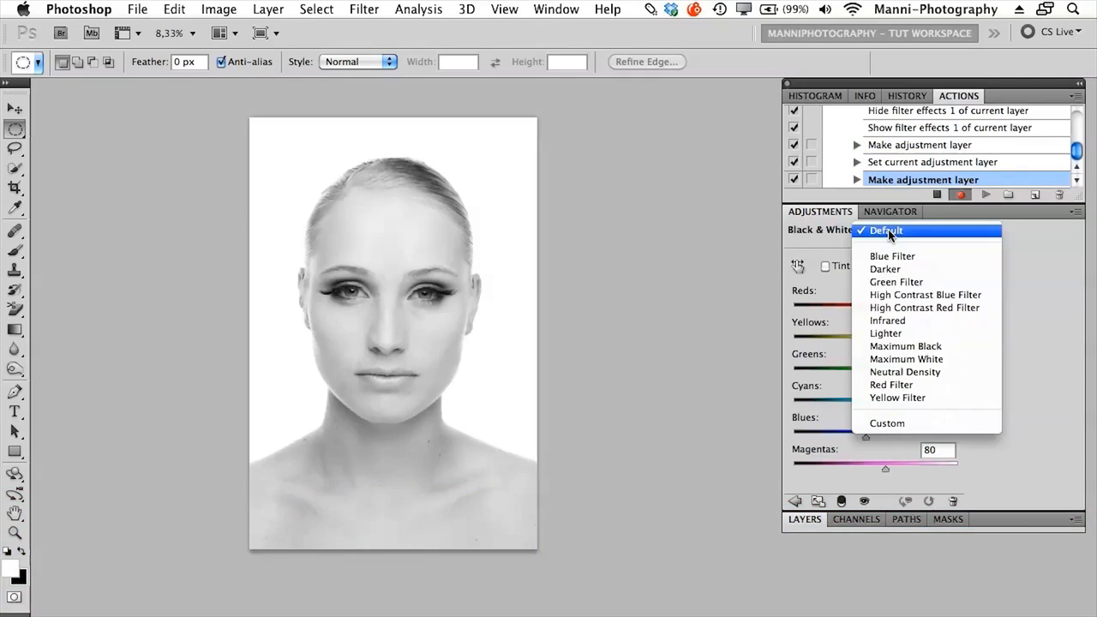
{"action": "left_click", "coordinate": [895, 324]}
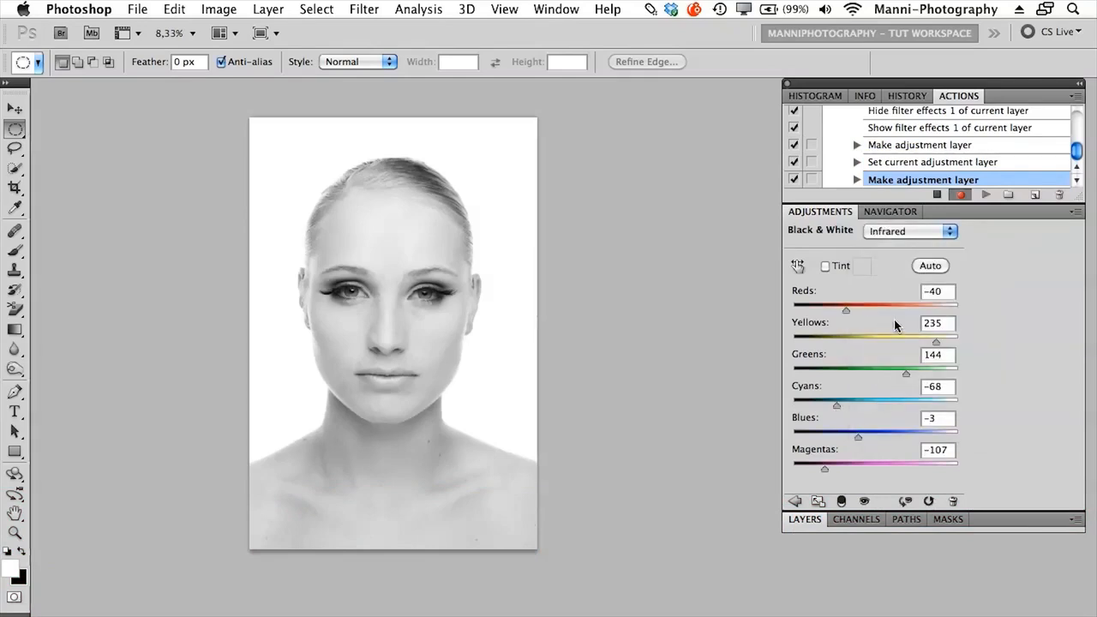
{"action": "left_click", "coordinate": [794, 501]}
{"action": "left_click", "coordinate": [808, 520]}
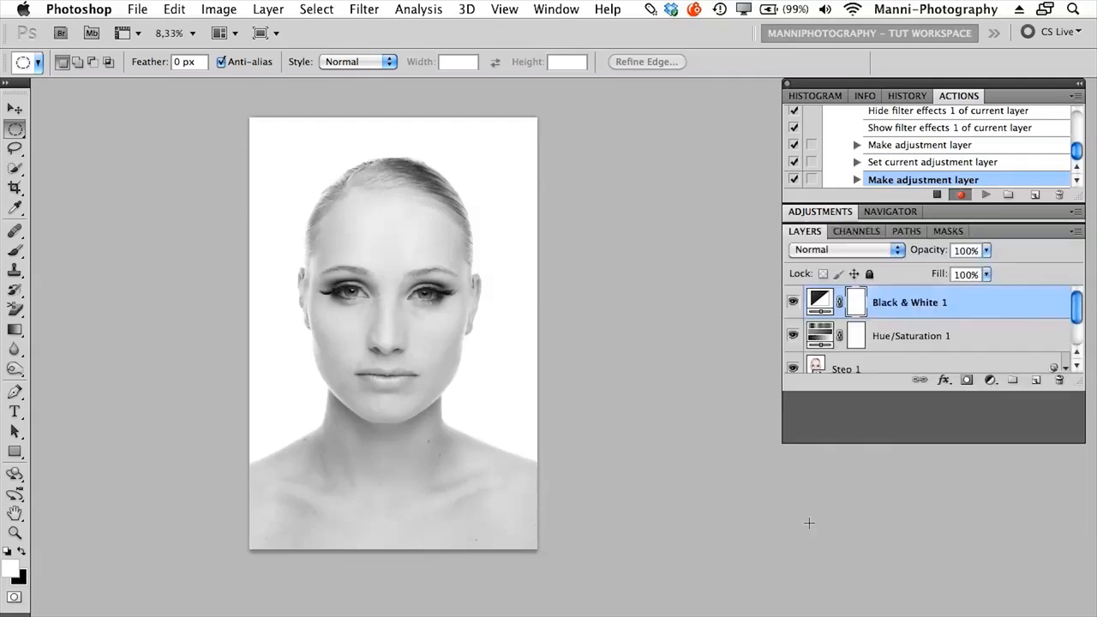
Set the Black & White 1 layer's blend mode to Soft Light and its opacity to 80%
{"action": "left_click", "coordinate": [864, 211]}
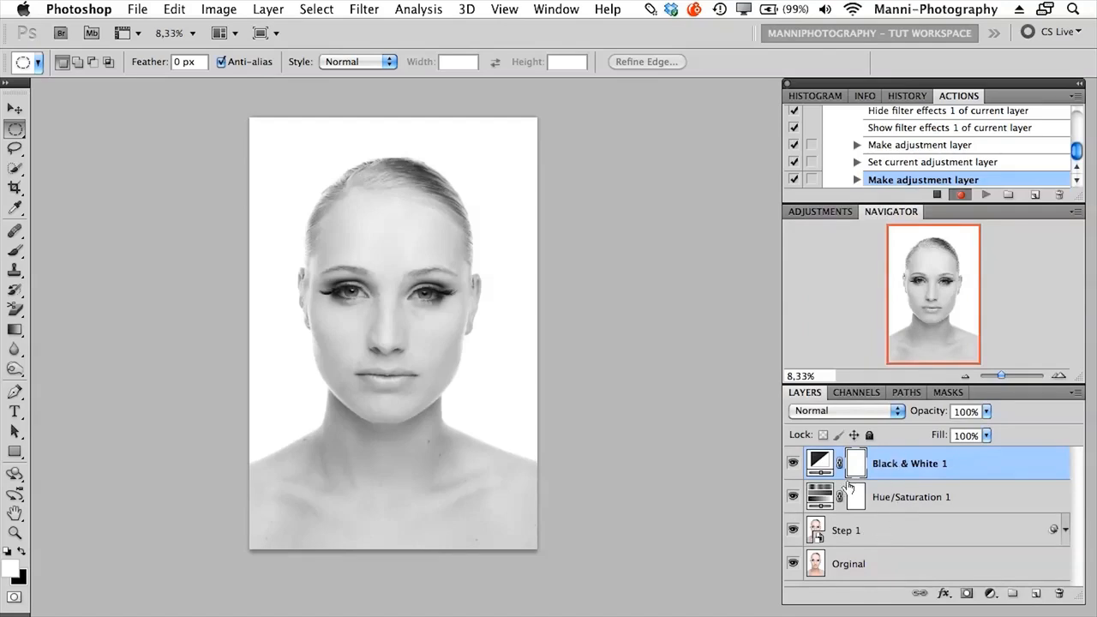
{"action": "left_click", "coordinate": [864, 413]}
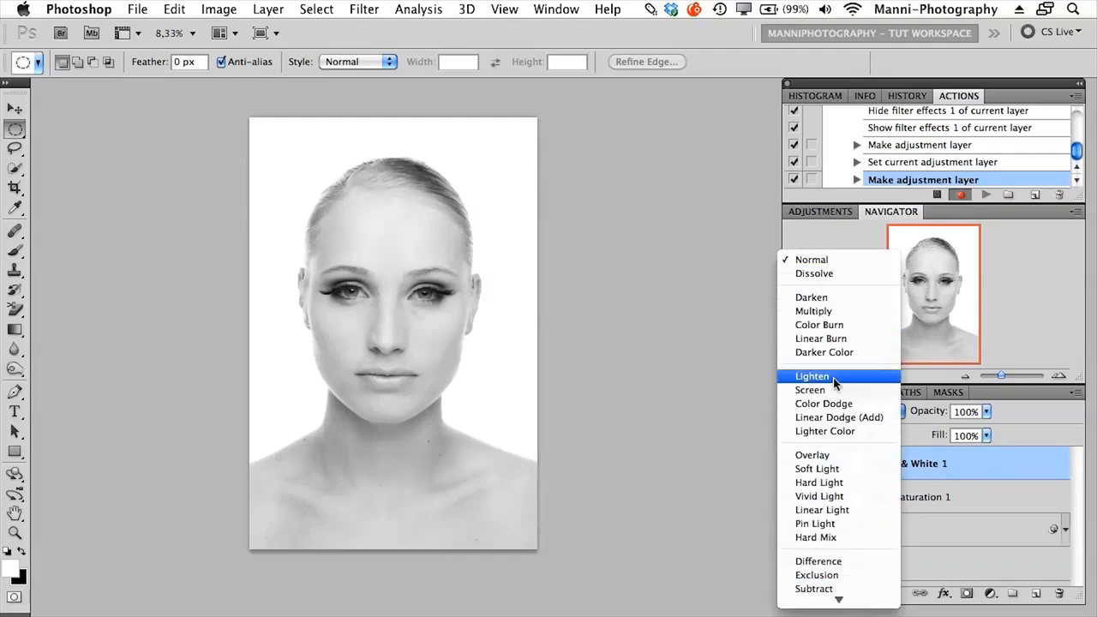
{"action": "left_click", "coordinate": [840, 470]}
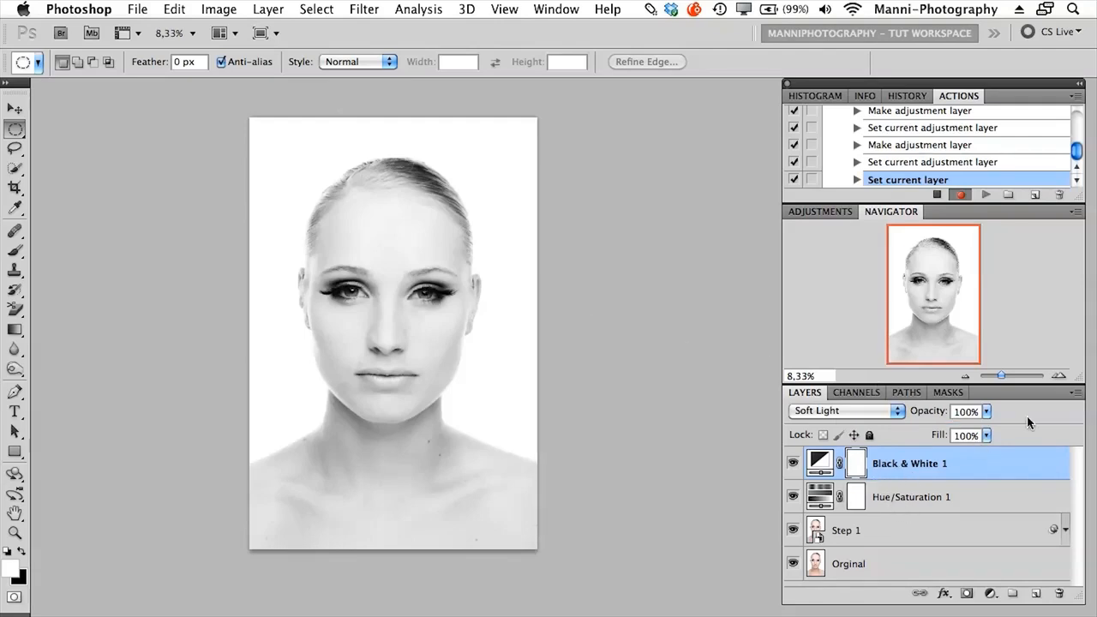
{"action": "left_click_drag", "start_coordinate": [957, 412], "coordinate": [999, 409]}
{"action": "type", "text": "80"}
{"action": "key", "text": "Return"}
Group the Black & White 1, Hue/Saturation 1 and Step 1 layers into a new group named "B&W"
{"action": "left_click", "coordinate": [982, 498], "text": "shift"}
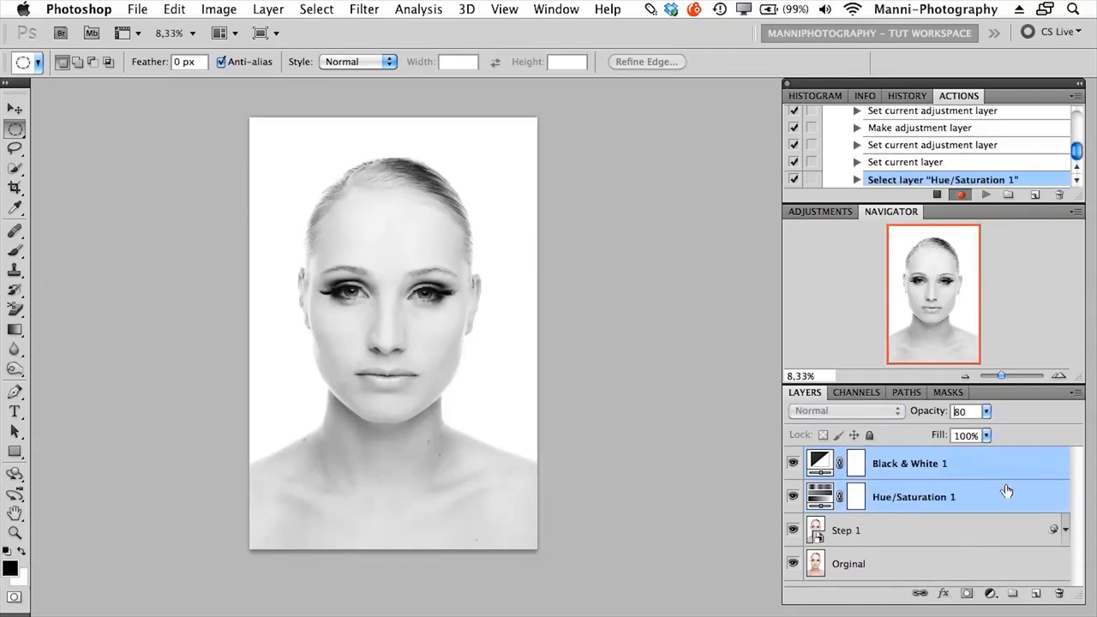
{"action": "left_click", "coordinate": [946, 539], "text": "shift"}
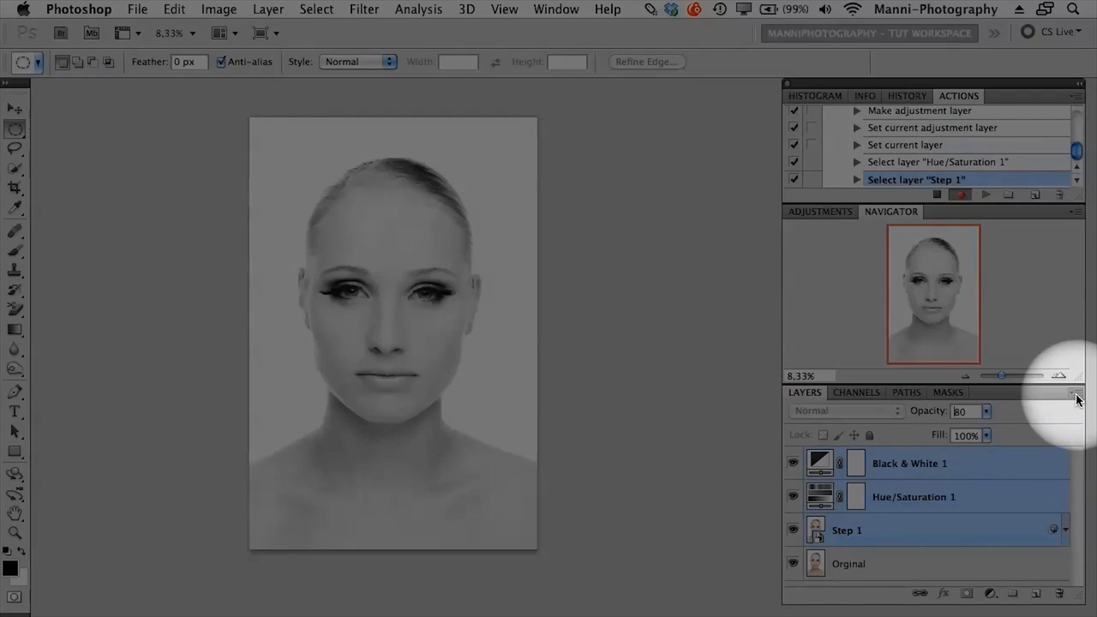
{"action": "left_click", "coordinate": [1076, 396]}
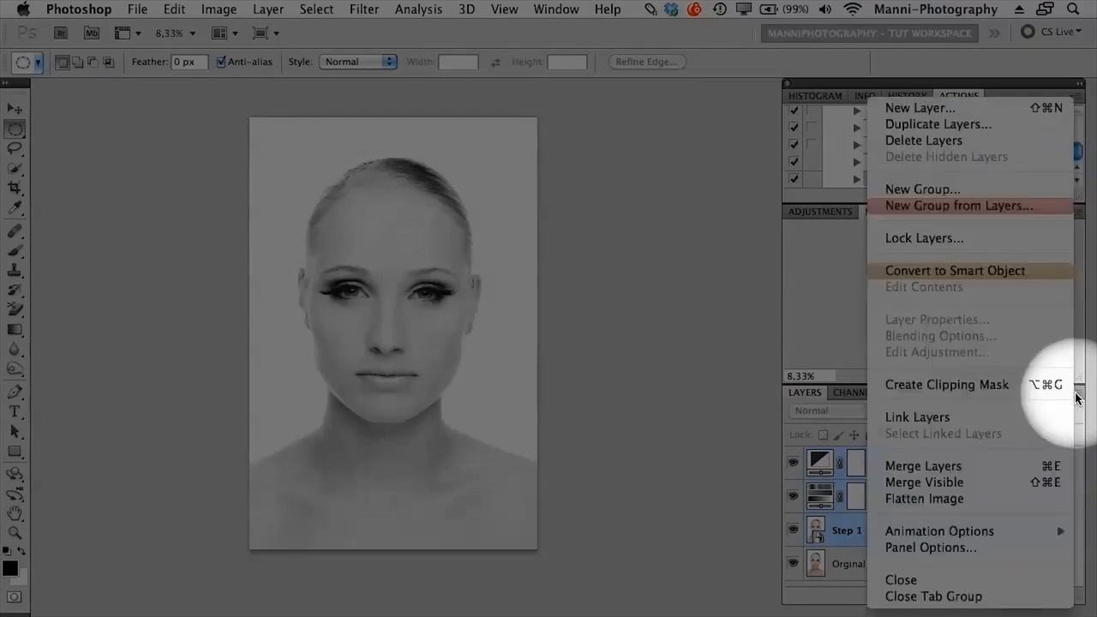
{"action": "left_click", "coordinate": [961, 206]}
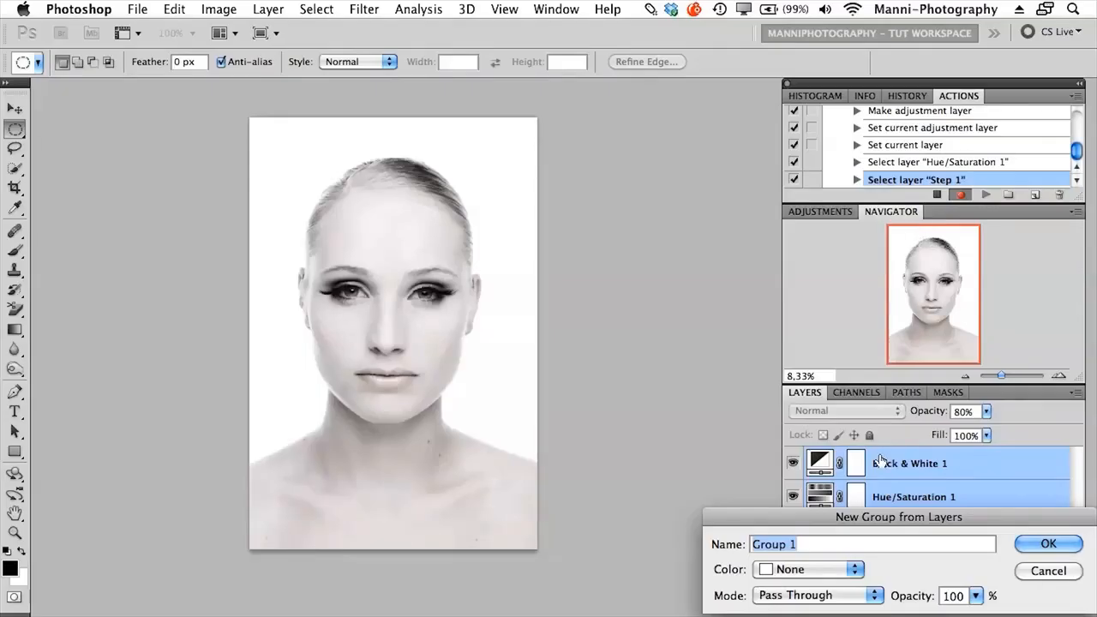
{"action": "left_click_drag", "start_coordinate": [888, 521], "coordinate": [409, 201]}
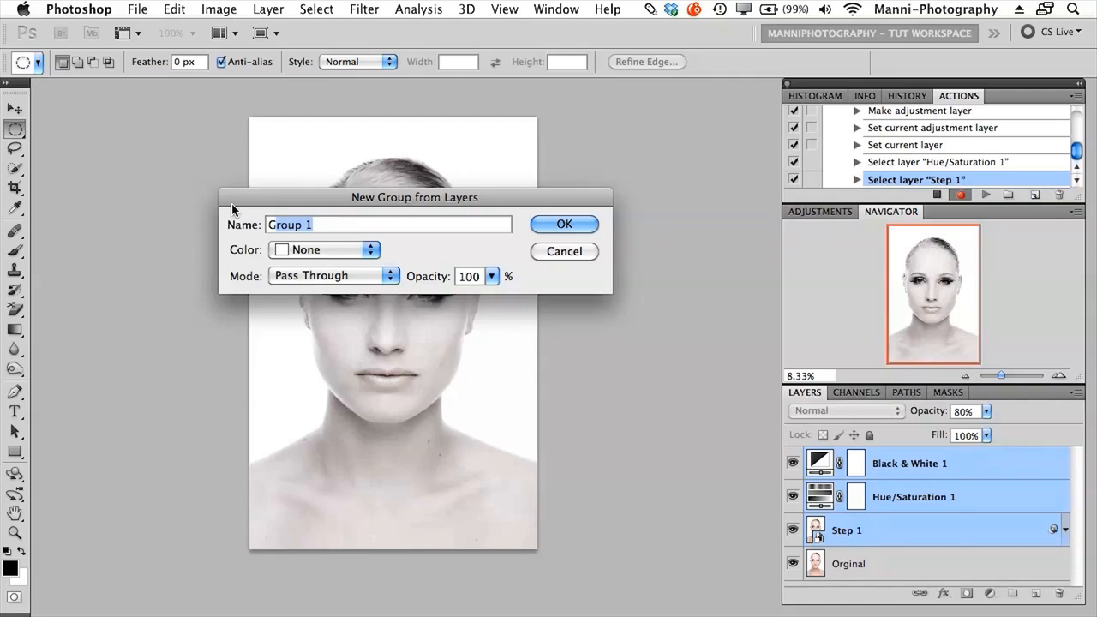
{"action": "key", "text": "BackSpace"}
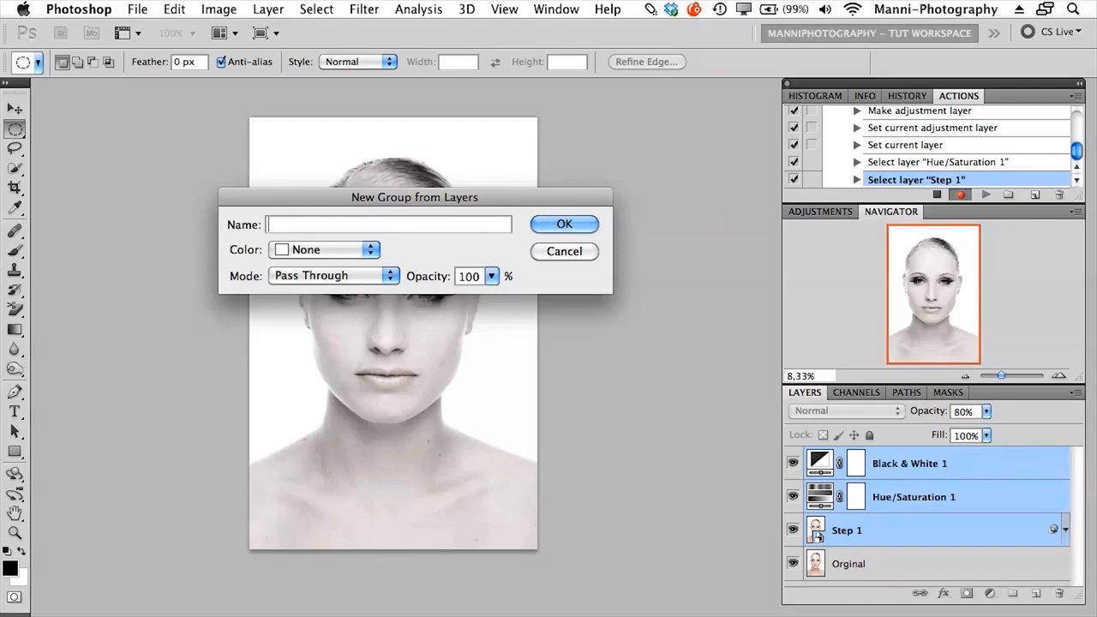
{"action": "type", "text": "B&W"}
{"action": "left_click", "coordinate": [580, 226]}
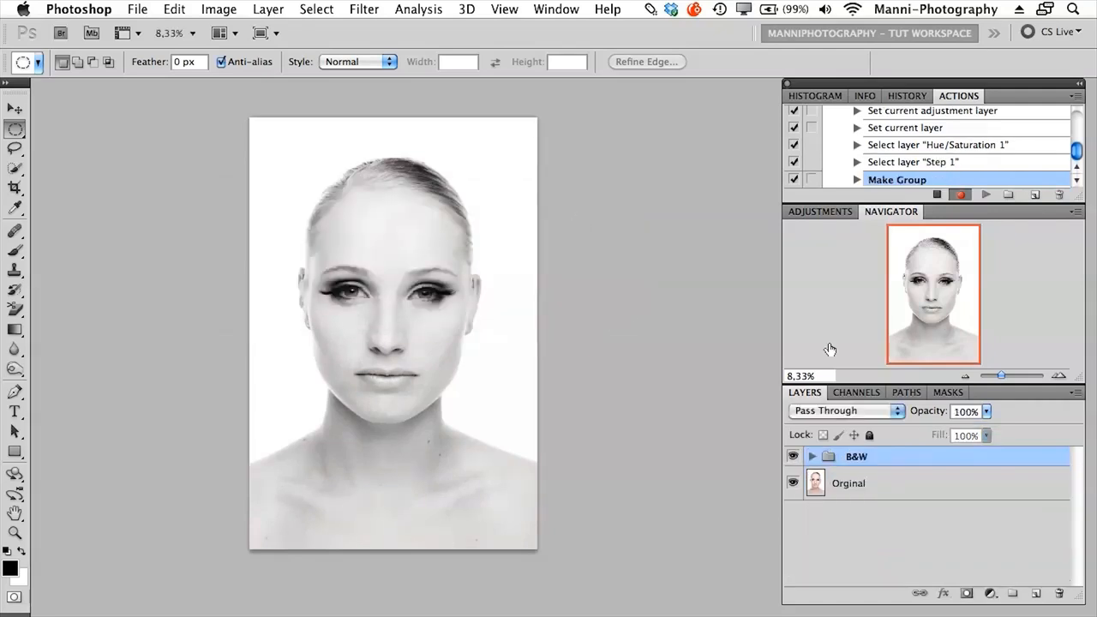
Assign the color Red to the B&W group in its group properties
{"action": "right_click", "coordinate": [870, 460]}
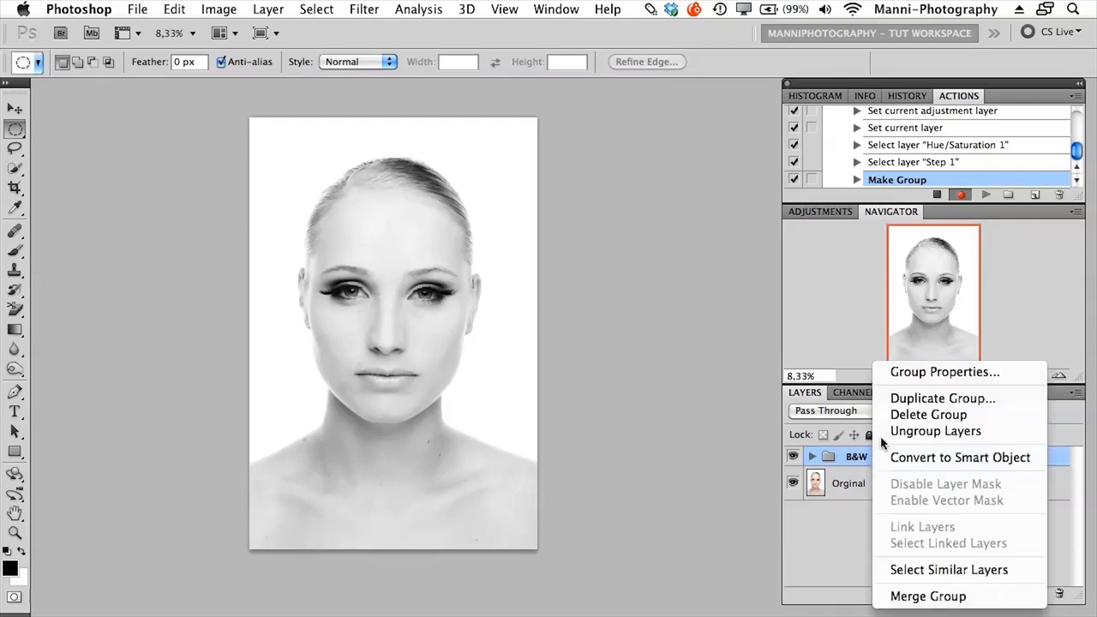
{"action": "left_click", "coordinate": [904, 373]}
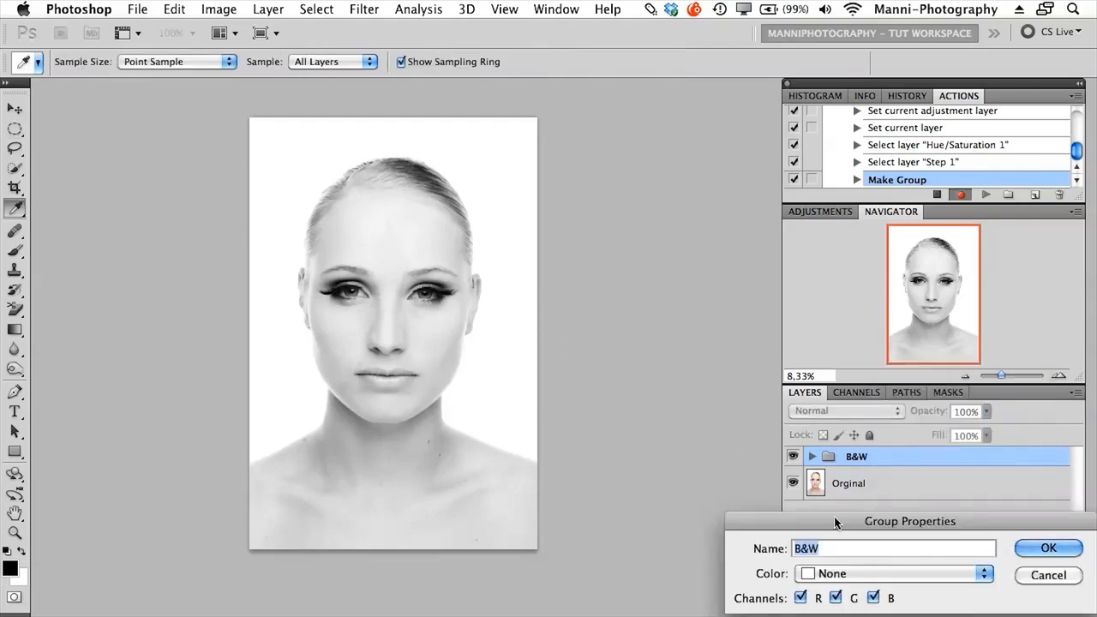
{"action": "left_click", "coordinate": [474, 273]}
{"action": "left_click", "coordinate": [468, 306]}
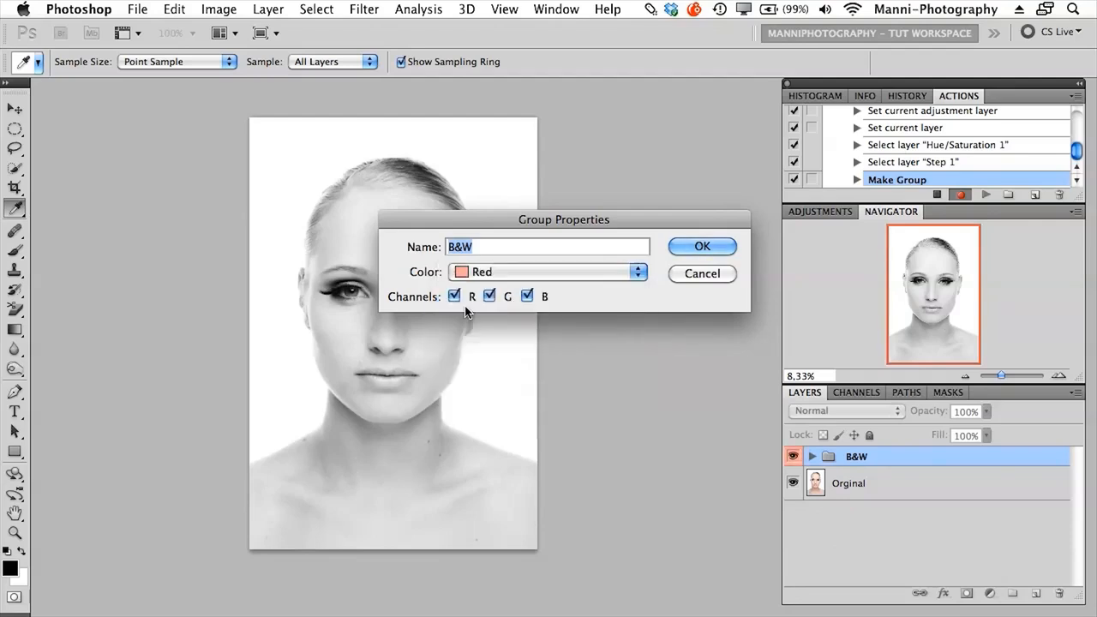
{"action": "left_click", "coordinate": [679, 247]}
{"action": "key", "text": "m"}
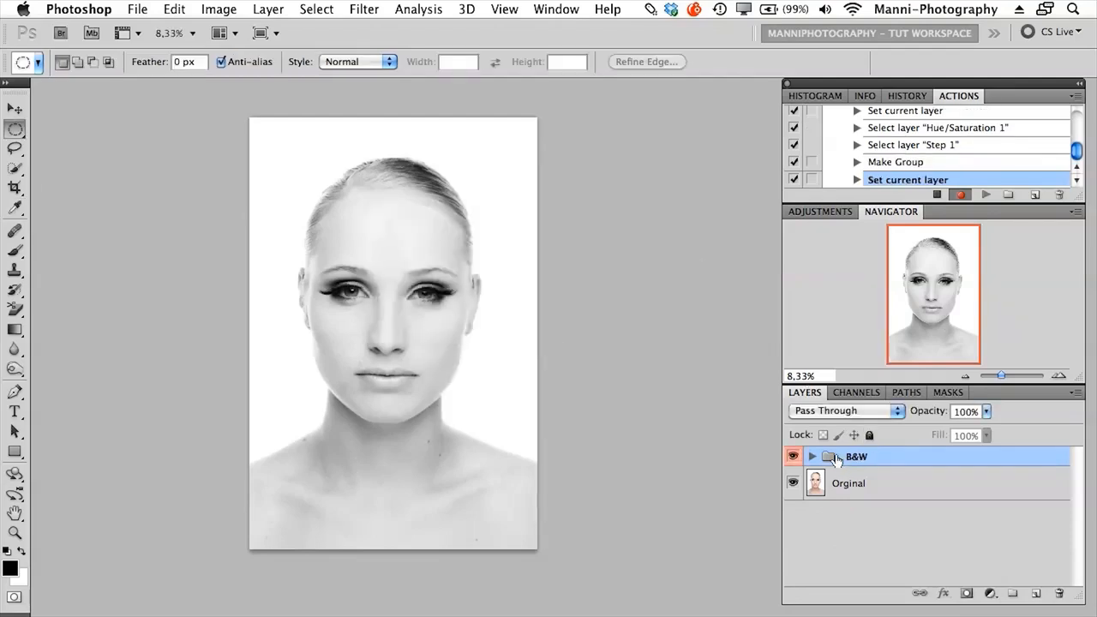
Hide and show the B&W group twice to compare the conversion with the original portrait
{"action": "left_click", "coordinate": [793, 459]}
{"action": "left_click", "coordinate": [793, 459]}
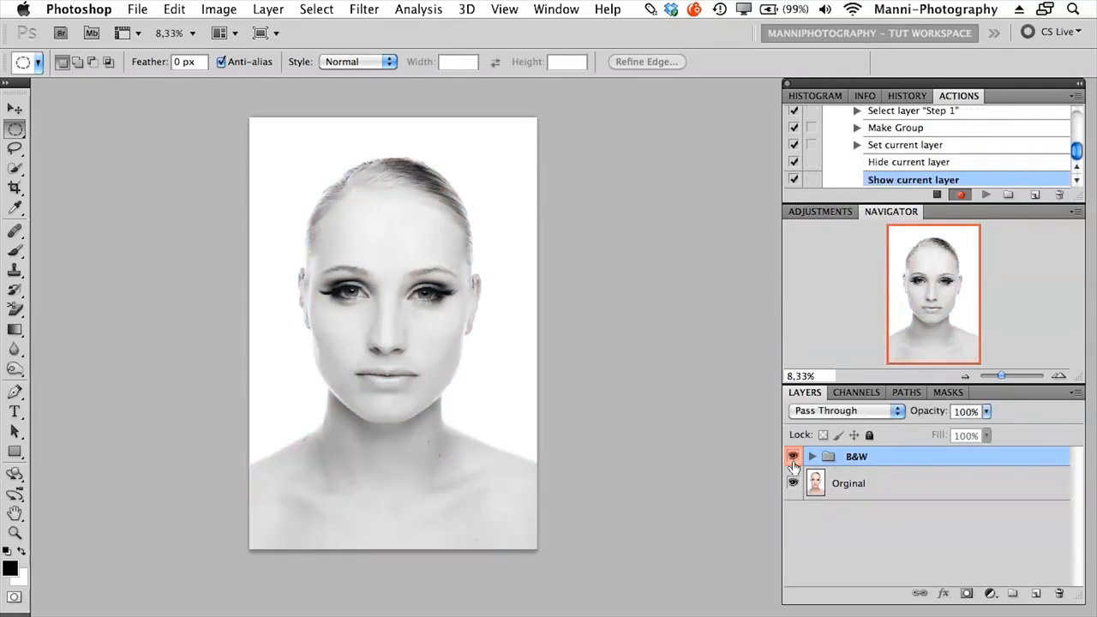
{"action": "left_click", "coordinate": [793, 458]}
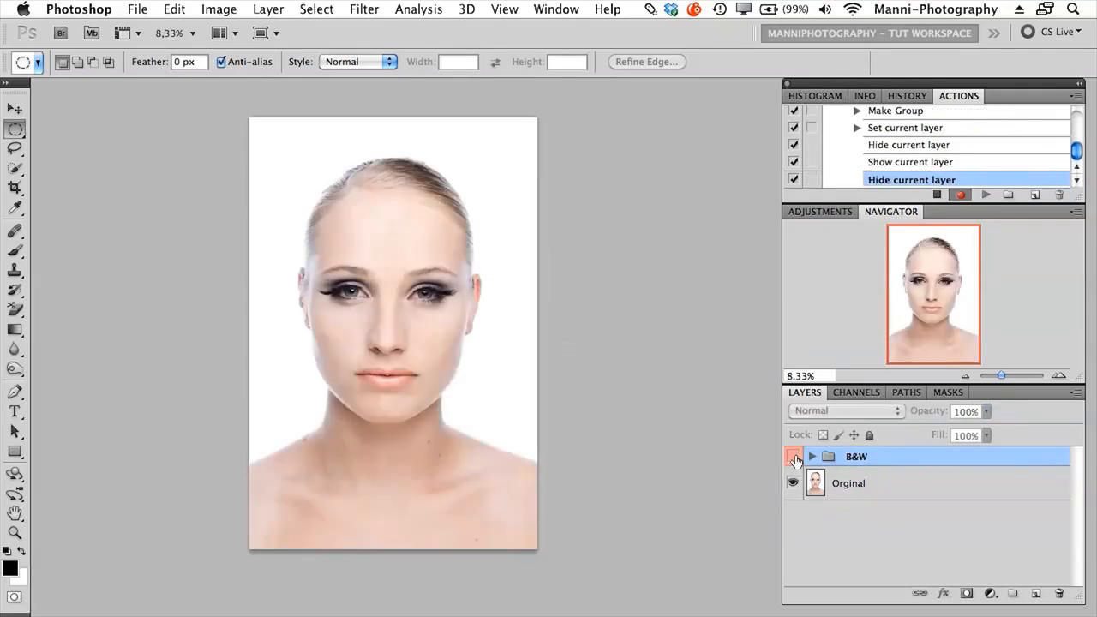
{"action": "left_click", "coordinate": [794, 458]}
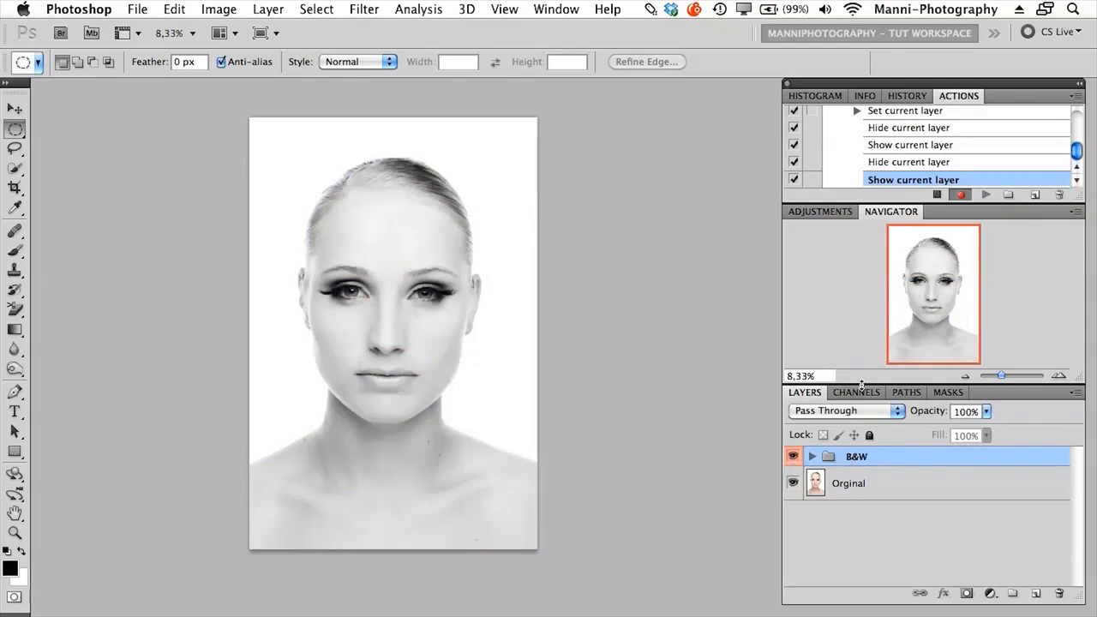
Stop recording the action and collapse the Black & White action's steps in the KIKI – MANNIPHOTO set
{"action": "left_click_drag", "start_coordinate": [1082, 151], "coordinate": [1087, 174]}
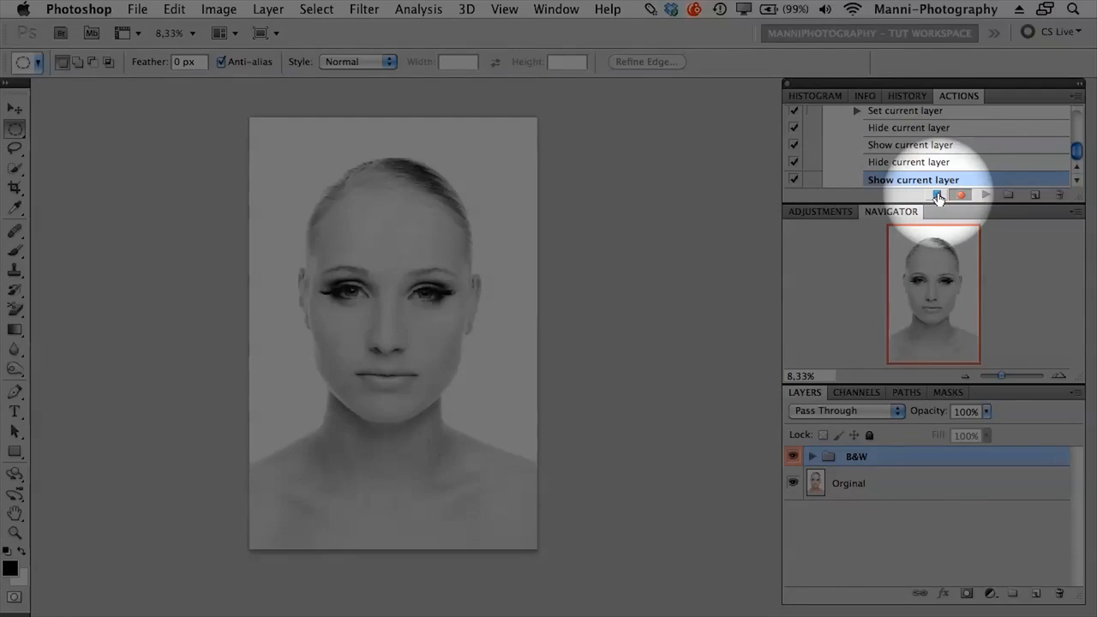
{"action": "left_click", "coordinate": [938, 195]}
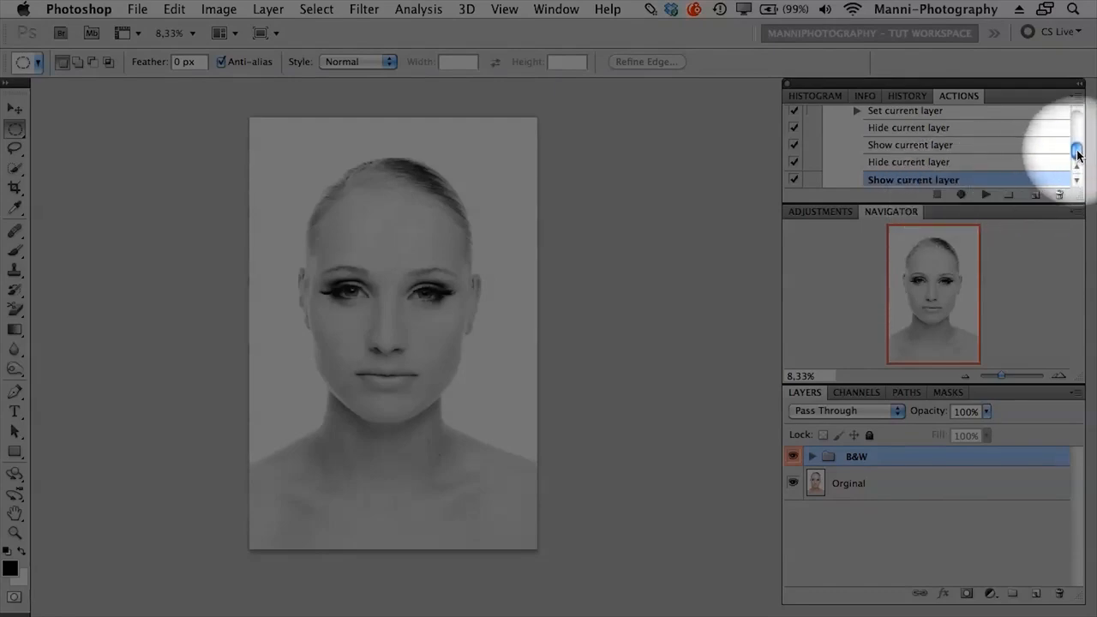
{"action": "scroll", "coordinate": [1075, 153], "scroll_direction": "up", "scroll_amount": 10}
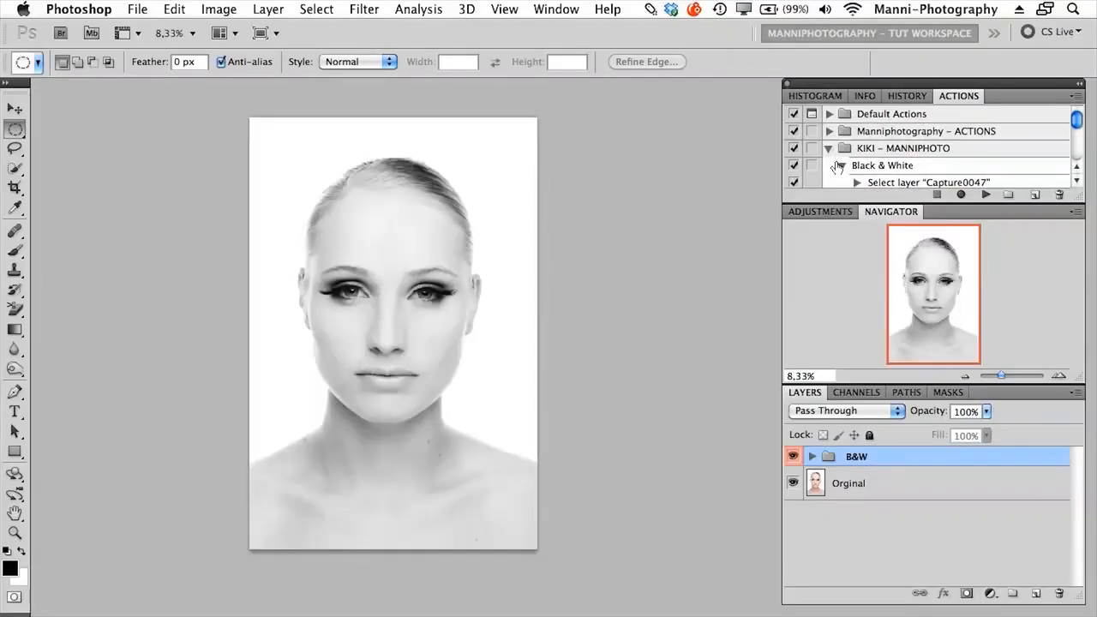
{"action": "left_click", "coordinate": [840, 165]}
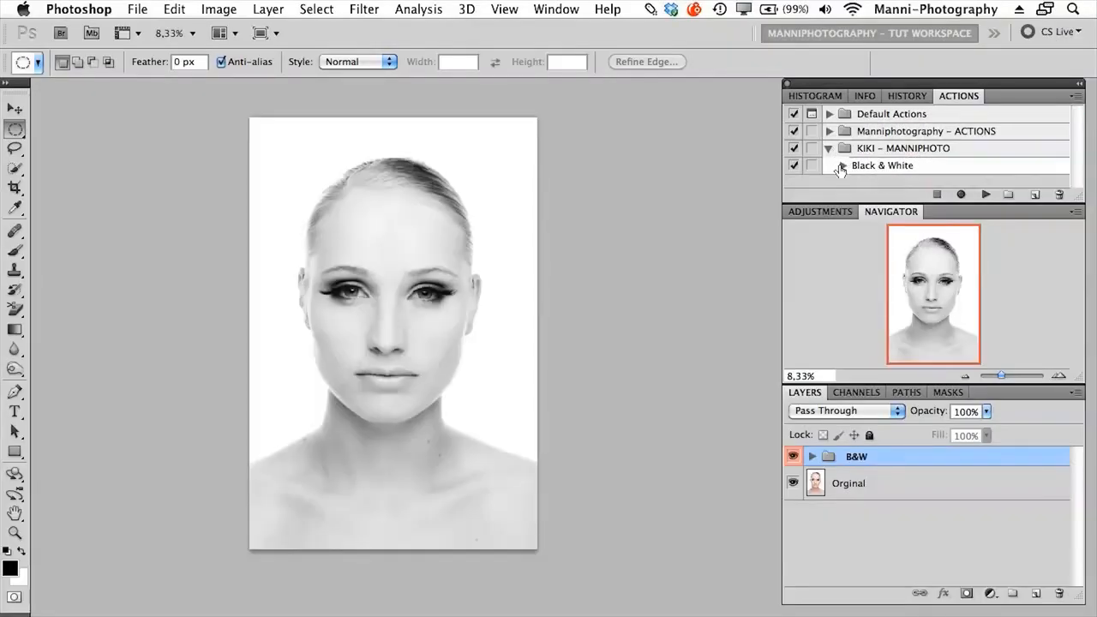
Move the B&W group below the Orginal layer and back above it
{"action": "left_click", "coordinate": [861, 168]}
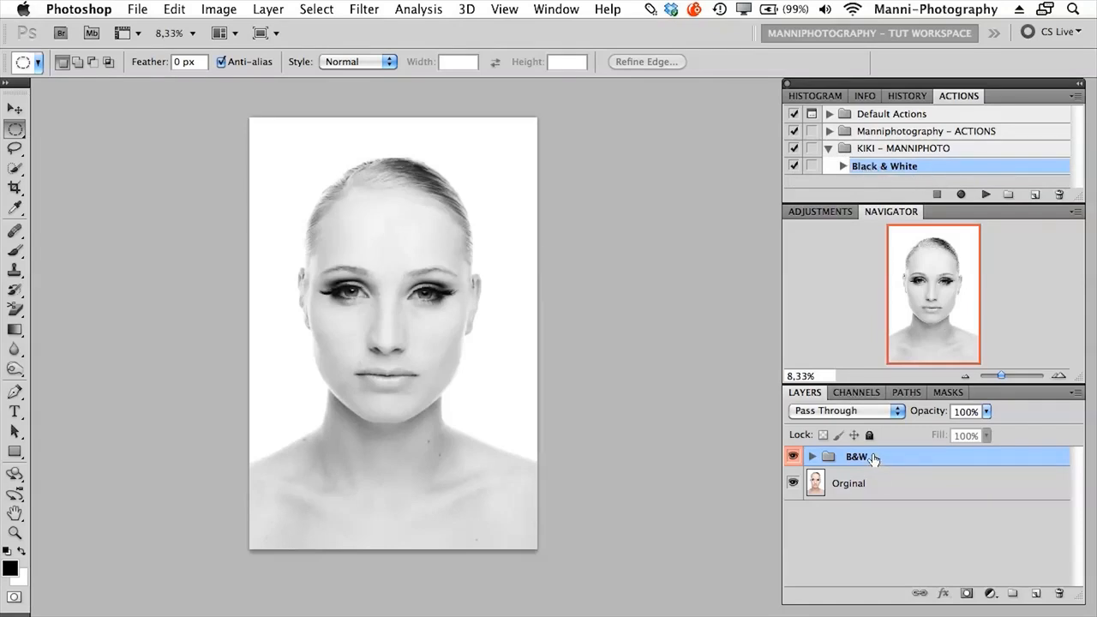
{"action": "left_click_drag", "start_coordinate": [872, 459], "coordinate": [935, 455]}
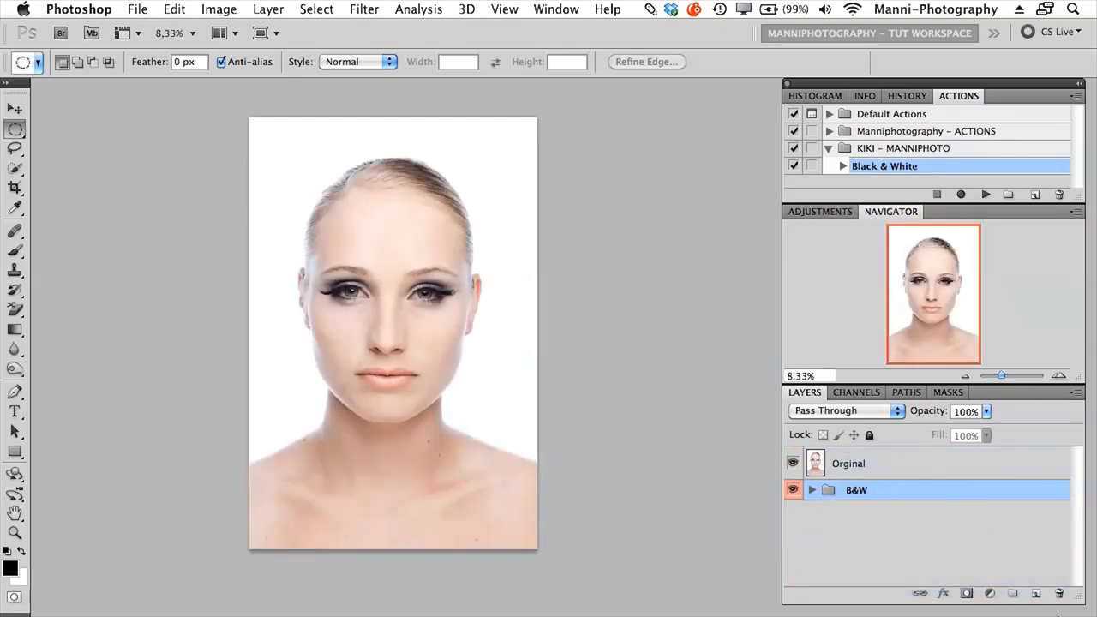
{"action": "left_click_drag", "start_coordinate": [852, 461], "coordinate": [854, 512]}
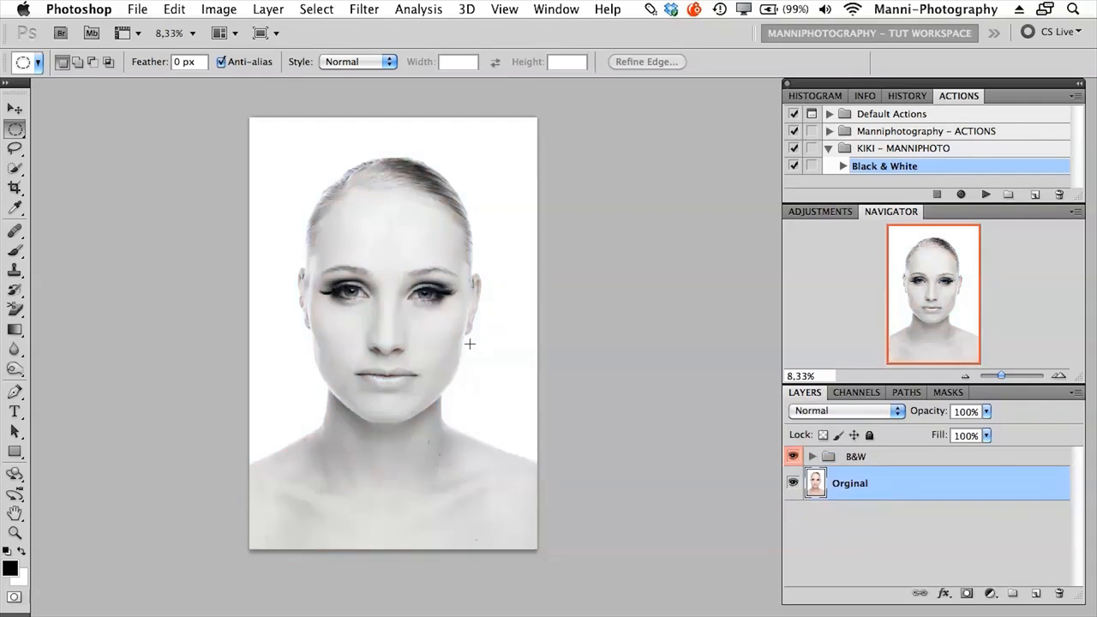
{"action": "left_click", "coordinate": [326, 9]}
{"action": "mouse_move", "coordinate": [357, 7]}
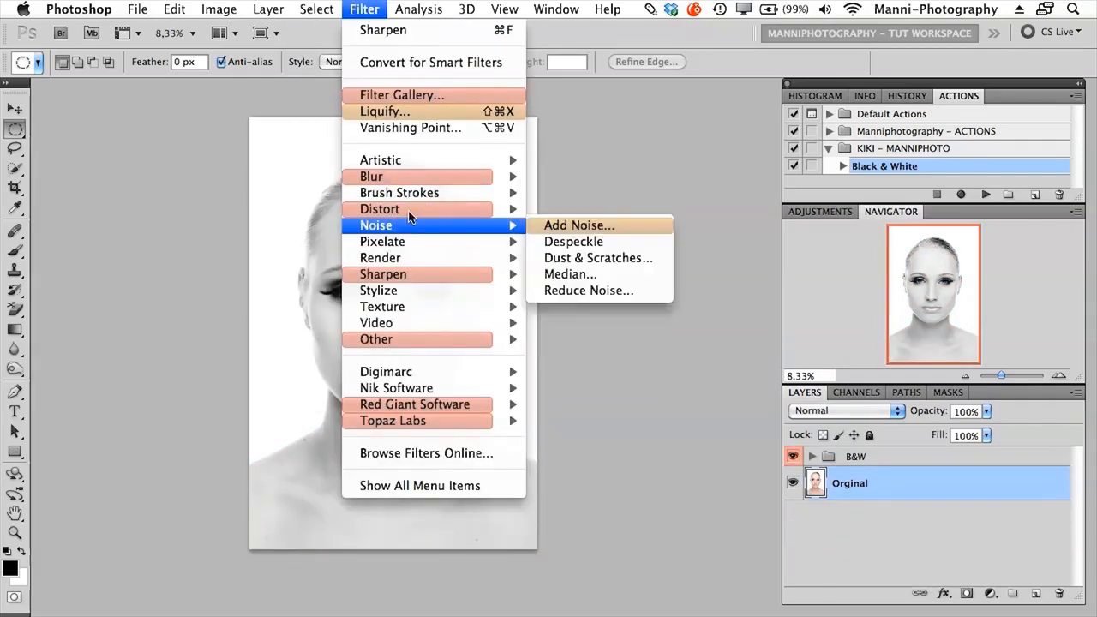
{"action": "mouse_move", "coordinate": [199, 7]}
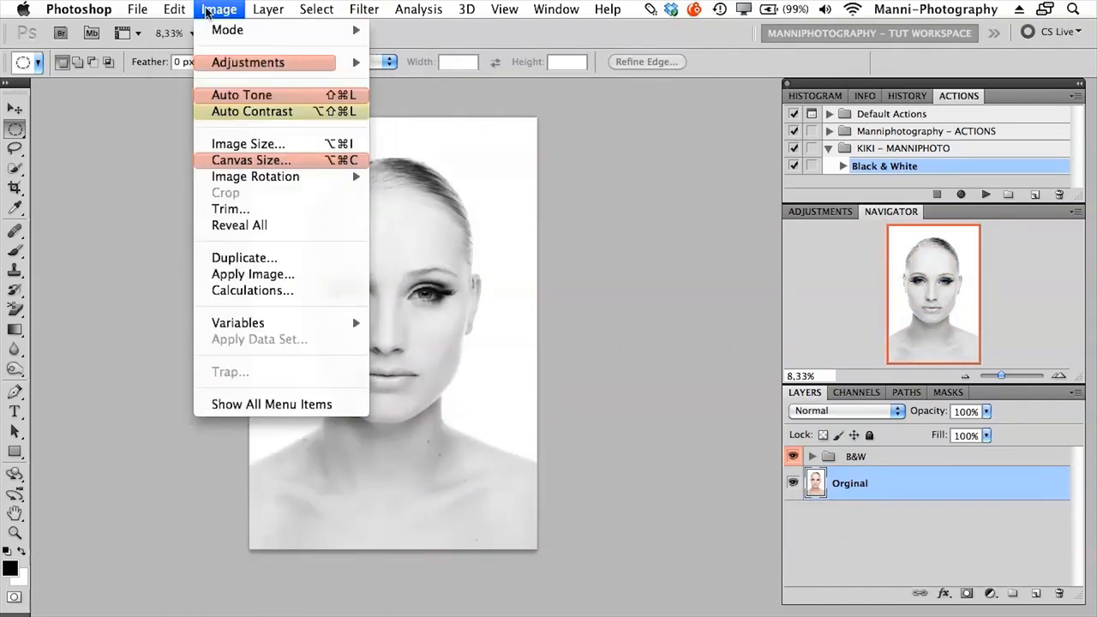
{"action": "mouse_move", "coordinate": [152, 7]}
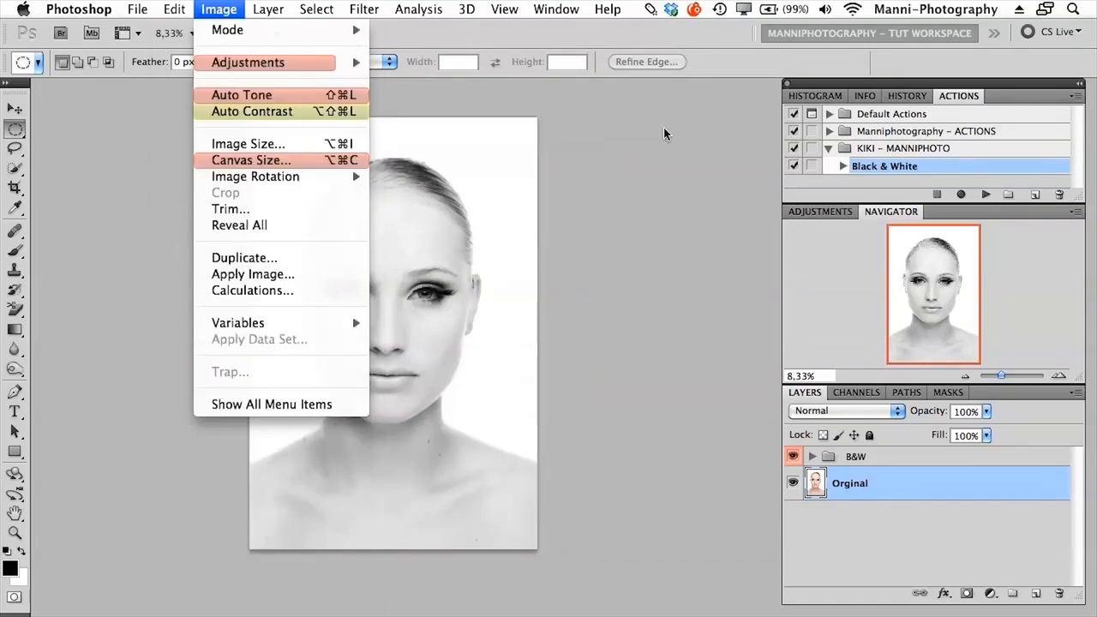
{"action": "left_click", "coordinate": [665, 129]}
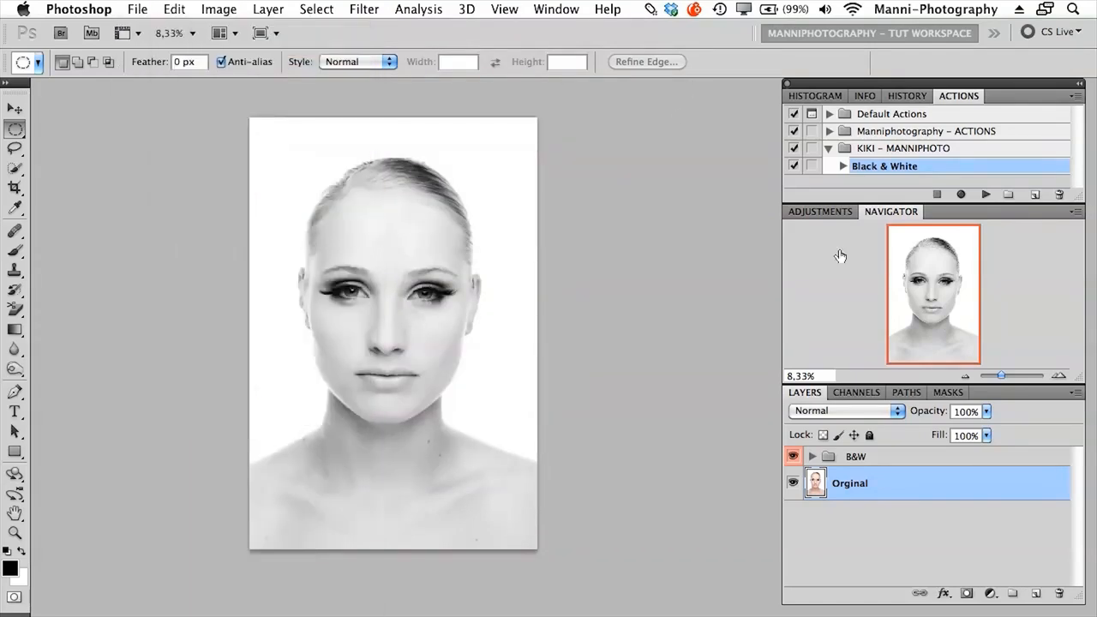
Delete the B&W group together with its contents, keeping only the Orginal layer
{"action": "left_click", "coordinate": [894, 149]}
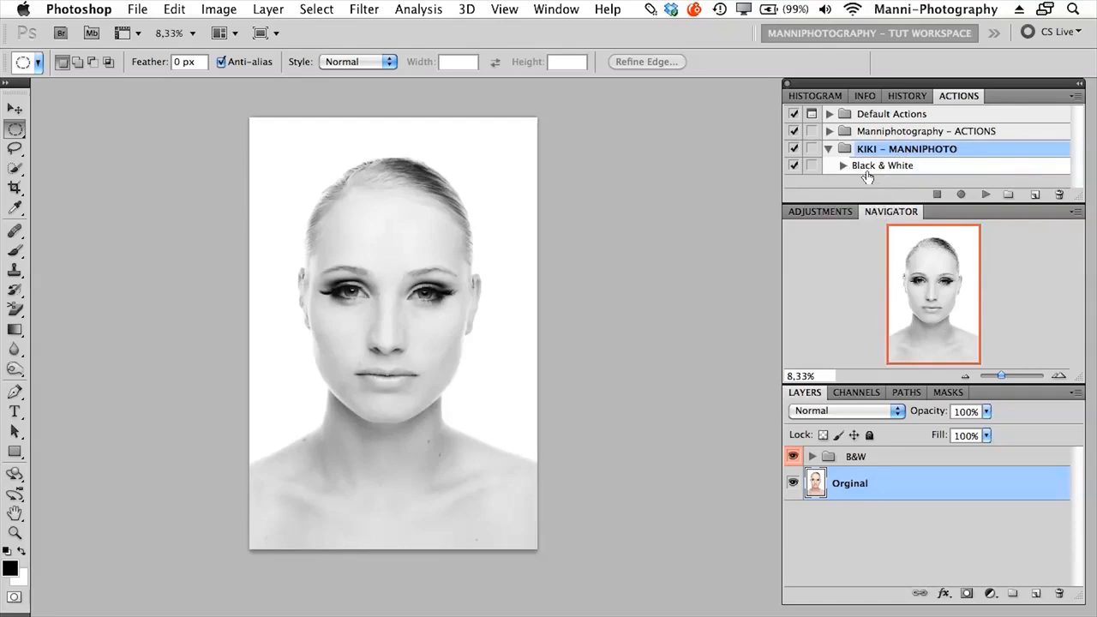
{"action": "left_click", "coordinate": [893, 459]}
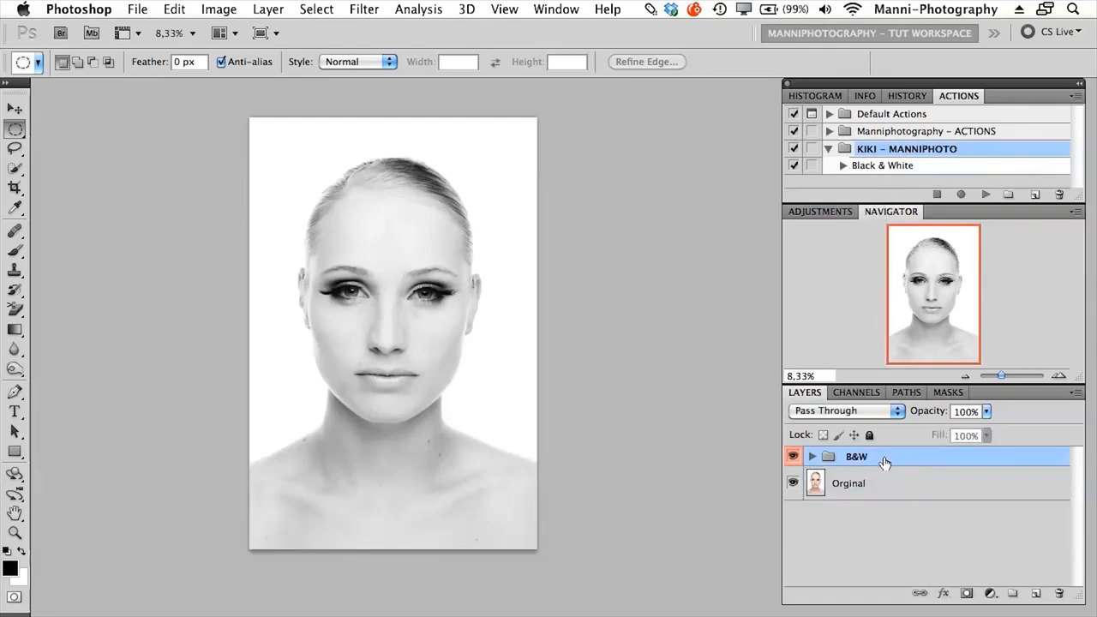
{"action": "left_click_drag", "start_coordinate": [844, 461], "coordinate": [1058, 593]}
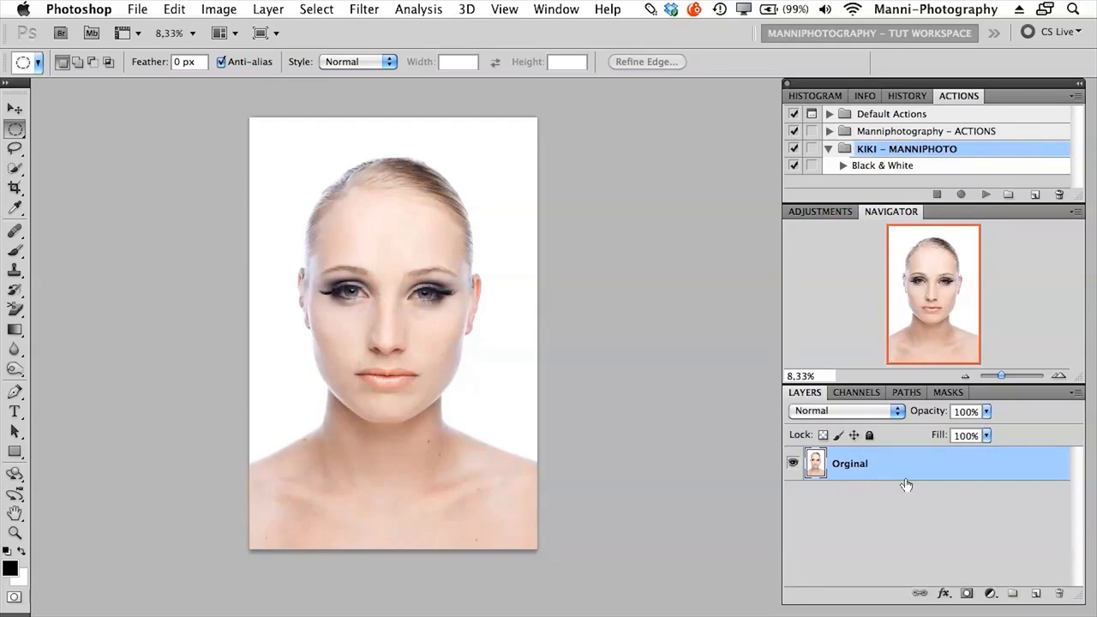
Collapse the KIKI – MANNIPHOTO action set and show the document's history states
{"action": "left_click", "coordinate": [828, 149]}
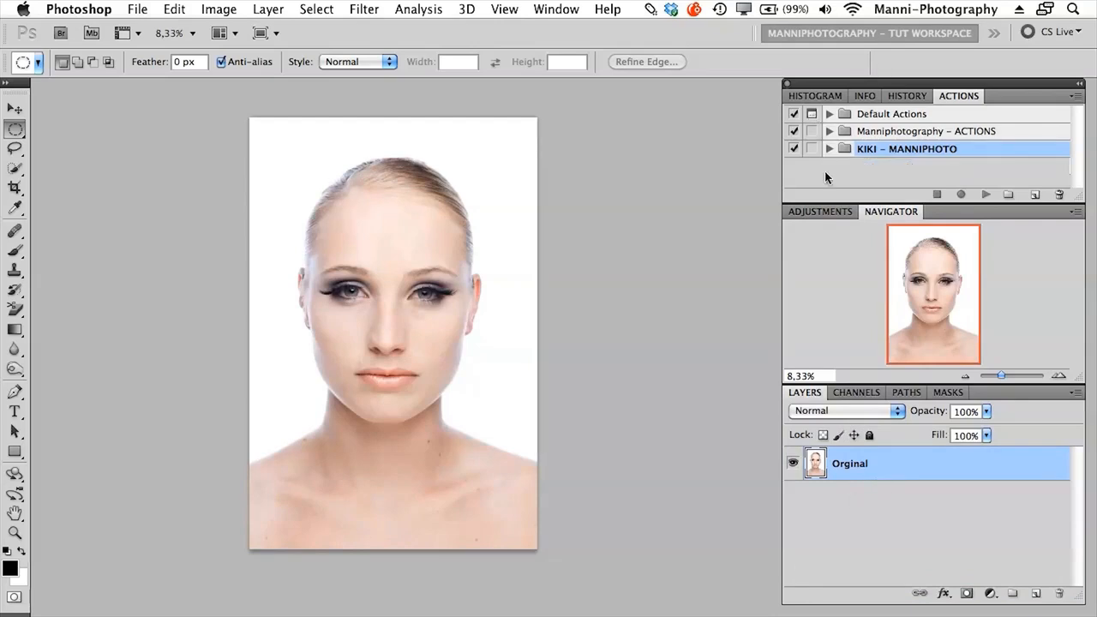
{"action": "left_click", "coordinate": [825, 97]}
{"action": "left_click", "coordinate": [906, 96]}
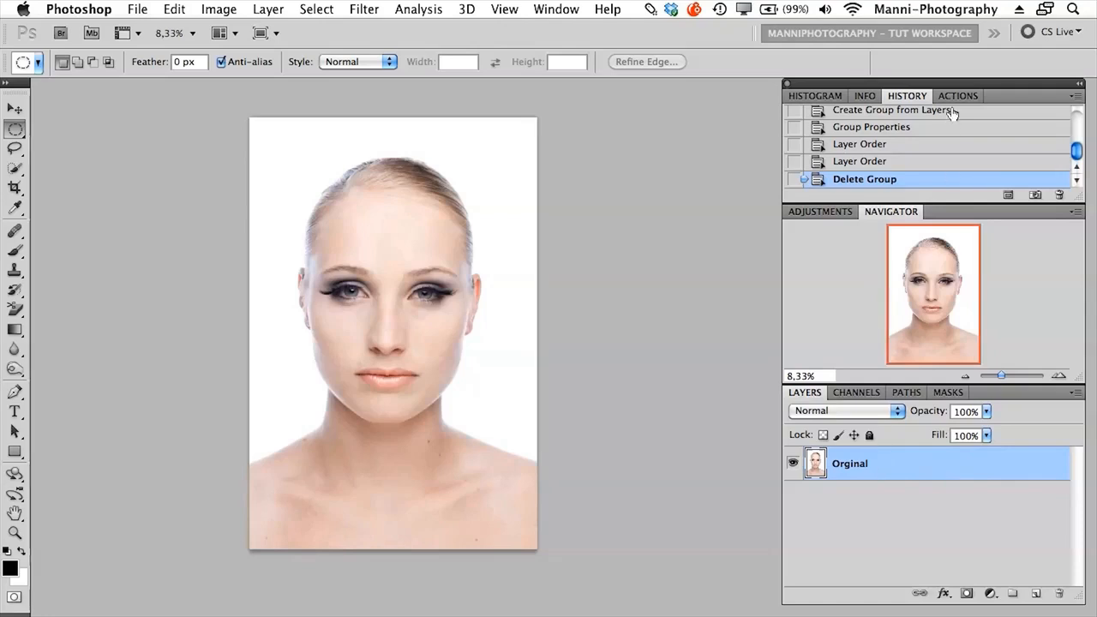
Rename the Orginal layer as "nikon d7000"
{"action": "double_click", "coordinate": [851, 472]}
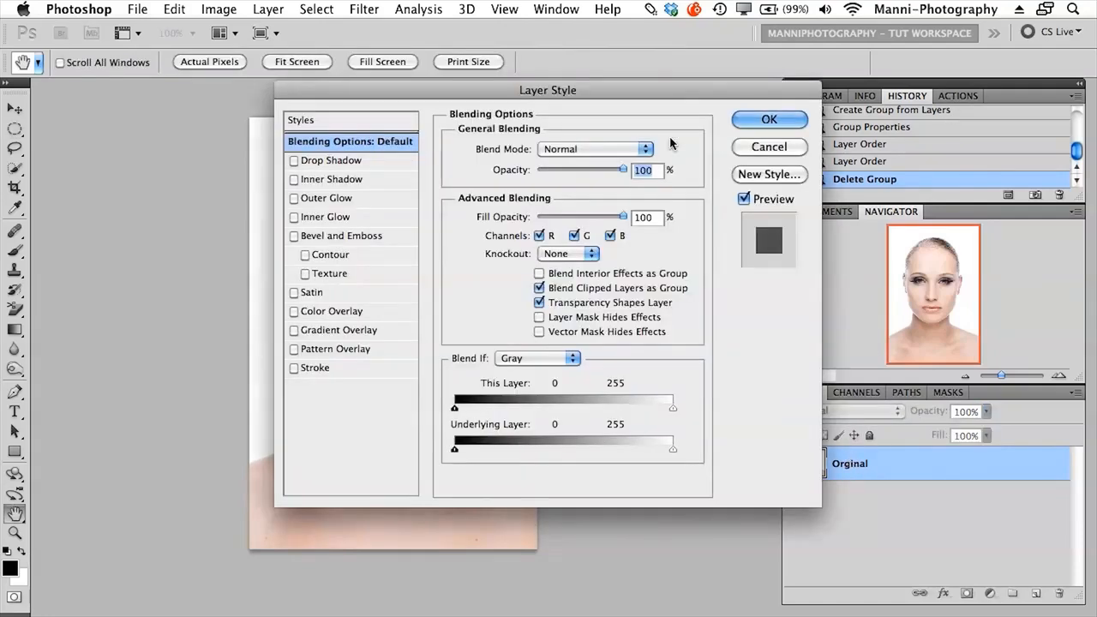
{"action": "left_click", "coordinate": [769, 147]}
{"action": "double_click", "coordinate": [851, 463]}
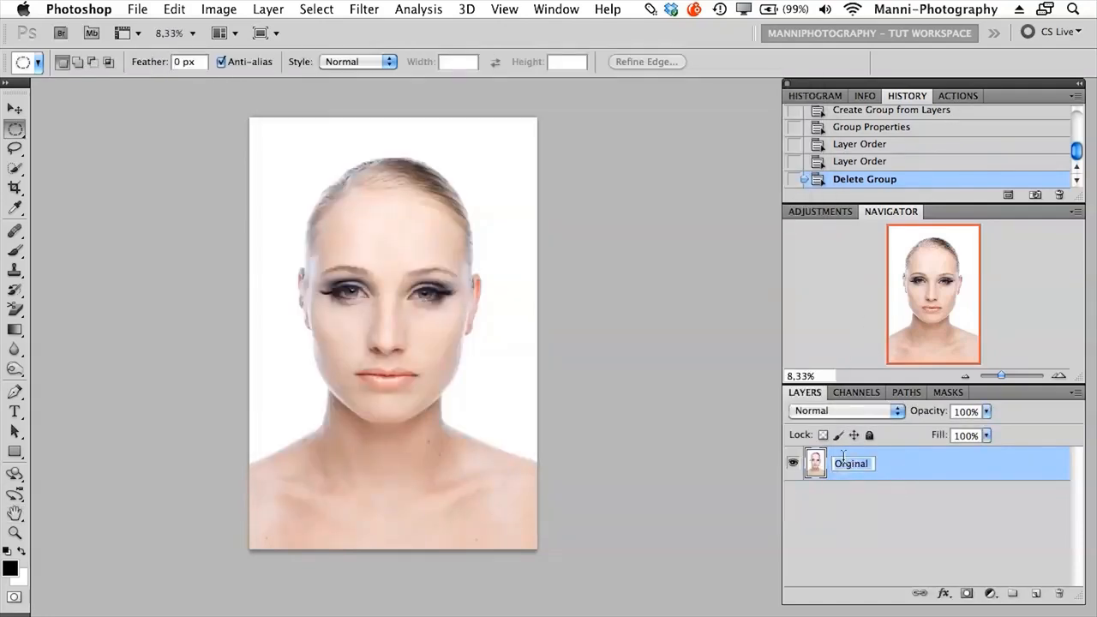
{"action": "type", "text": "nikon d7000"}
{"action": "key", "text": "Return"}
{"action": "left_click", "coordinate": [982, 521]}
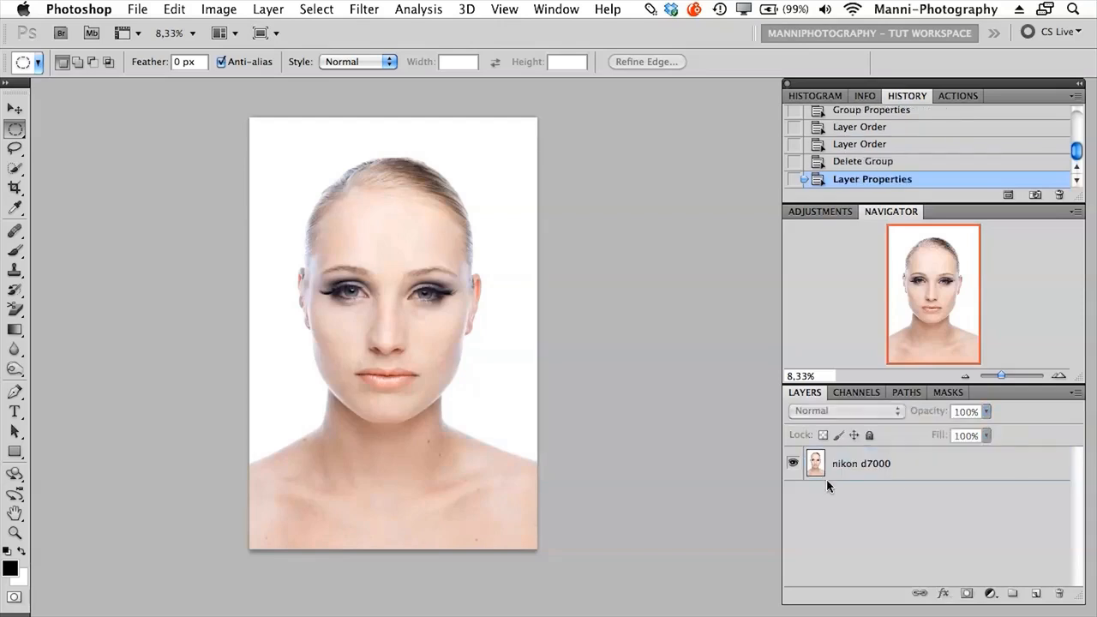
Play the Black & White action from the KIKI – MANNIPHOTO set on the nikon d7000 layer, continuing past the unavailable layer
{"action": "left_click", "coordinate": [922, 464]}
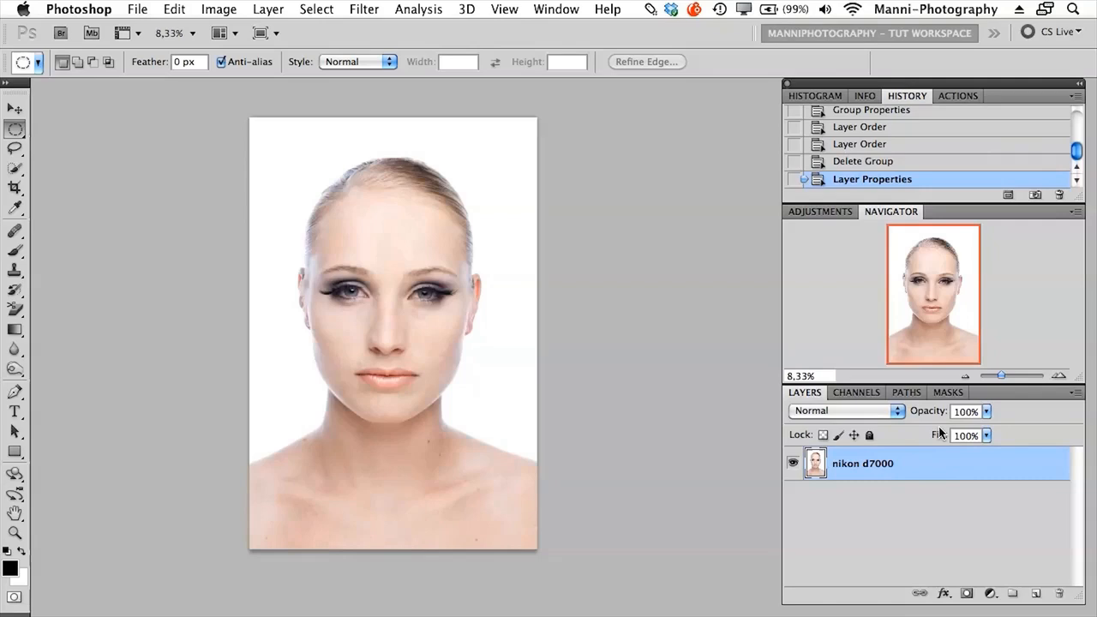
{"action": "left_click", "coordinate": [957, 95]}
{"action": "left_click", "coordinate": [828, 149]}
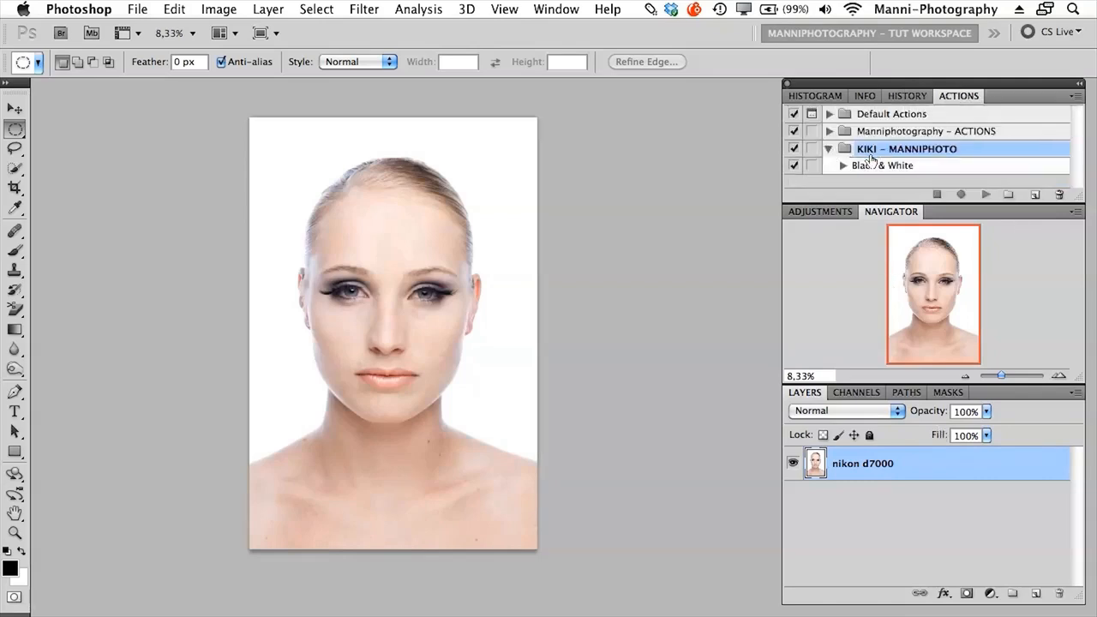
{"action": "left_click", "coordinate": [873, 164]}
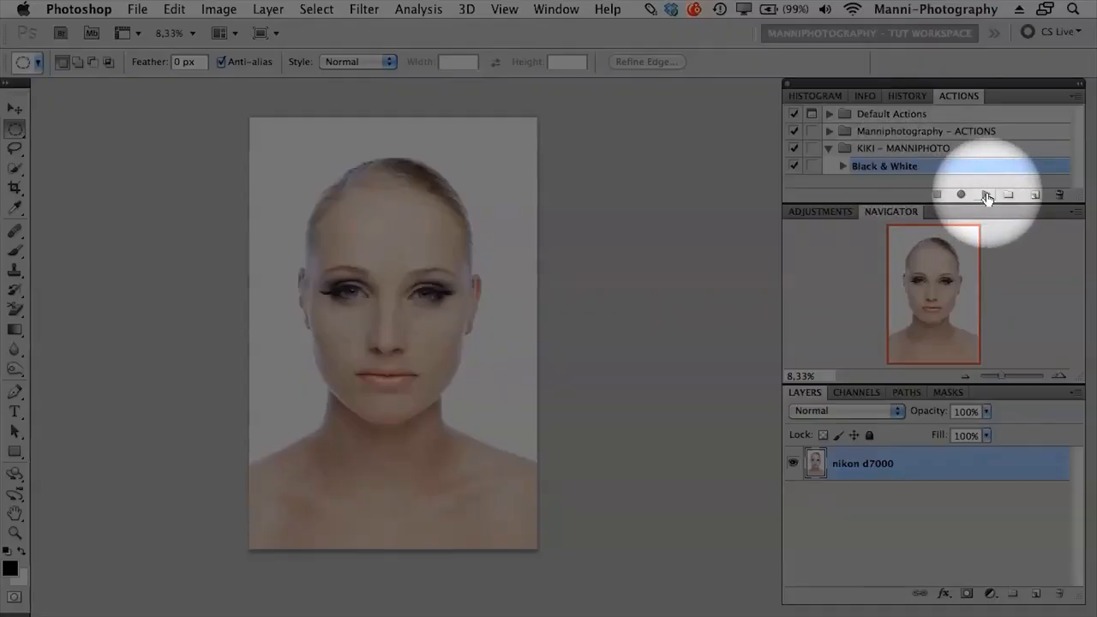
{"action": "left_click", "coordinate": [987, 196]}
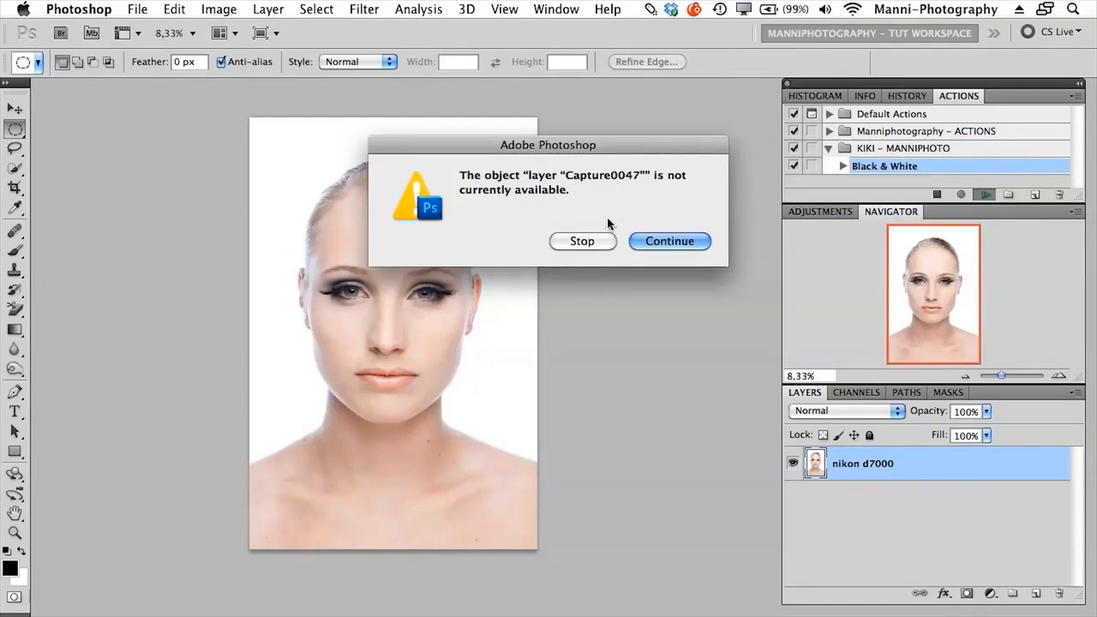
{"action": "left_click", "coordinate": [651, 244]}
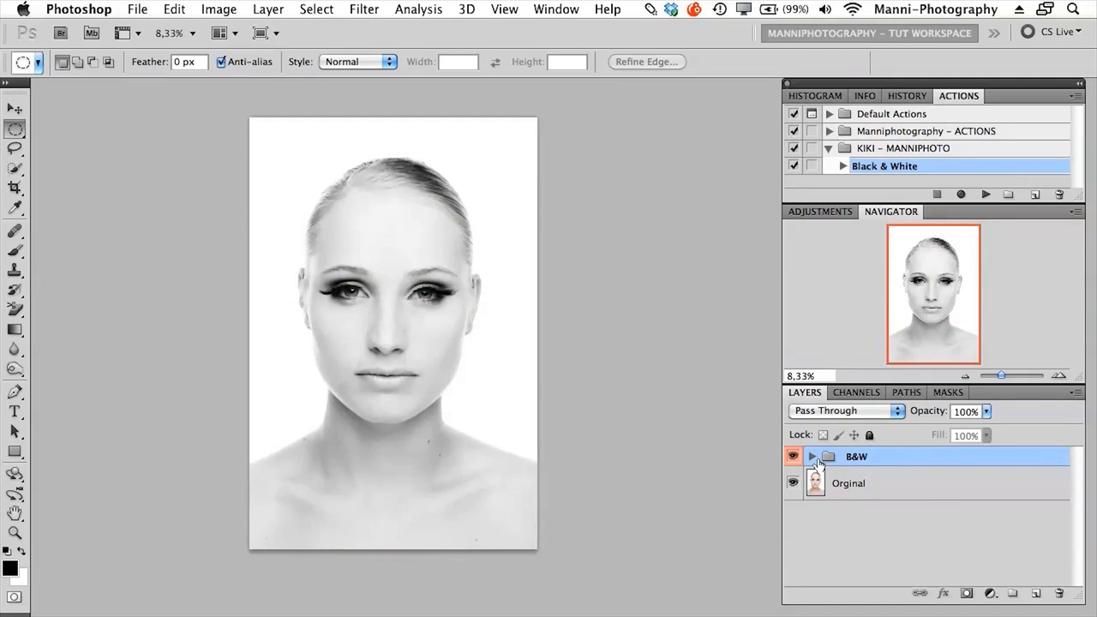
Toggle the B&W group's visibility to compare with the original, and expand the group briefly to inspect its layers
{"action": "left_click", "coordinate": [795, 457]}
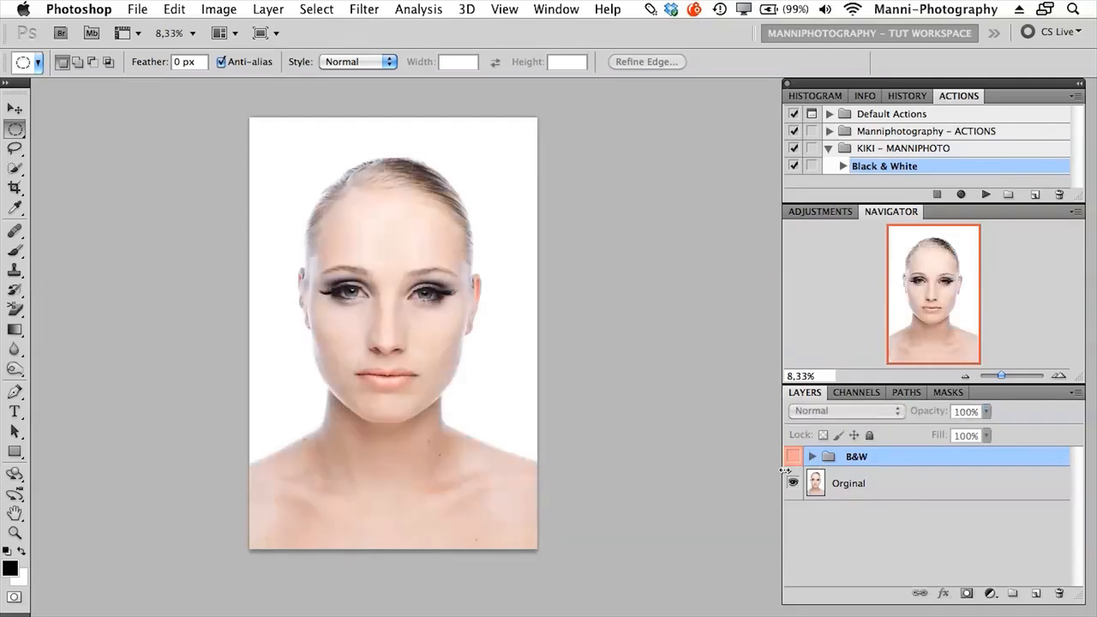
{"action": "left_click", "coordinate": [793, 457]}
{"action": "left_click", "coordinate": [812, 457]}
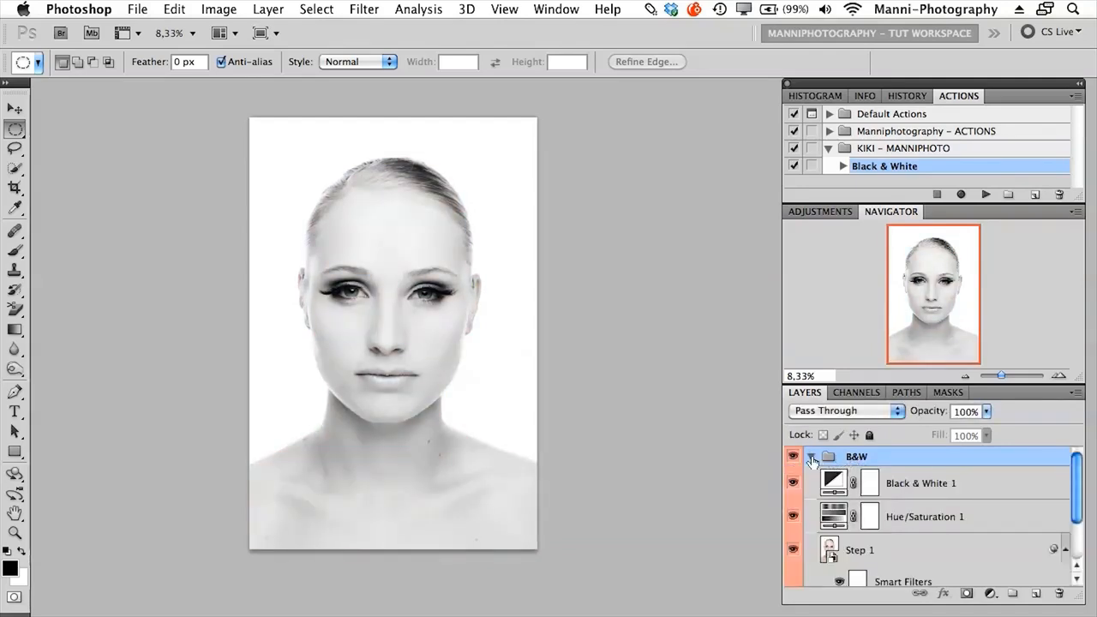
{"action": "left_click", "coordinate": [812, 457]}
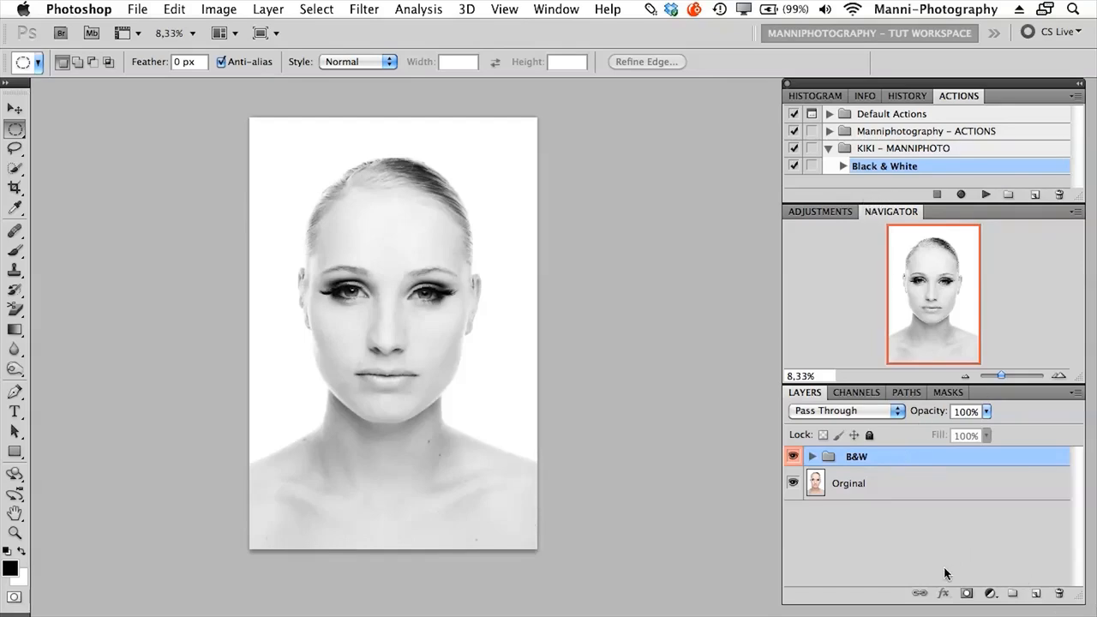
Delete the B&W group and cycle the screen modes back to the standard floating window
{"action": "key", "text": "BackSpace"}
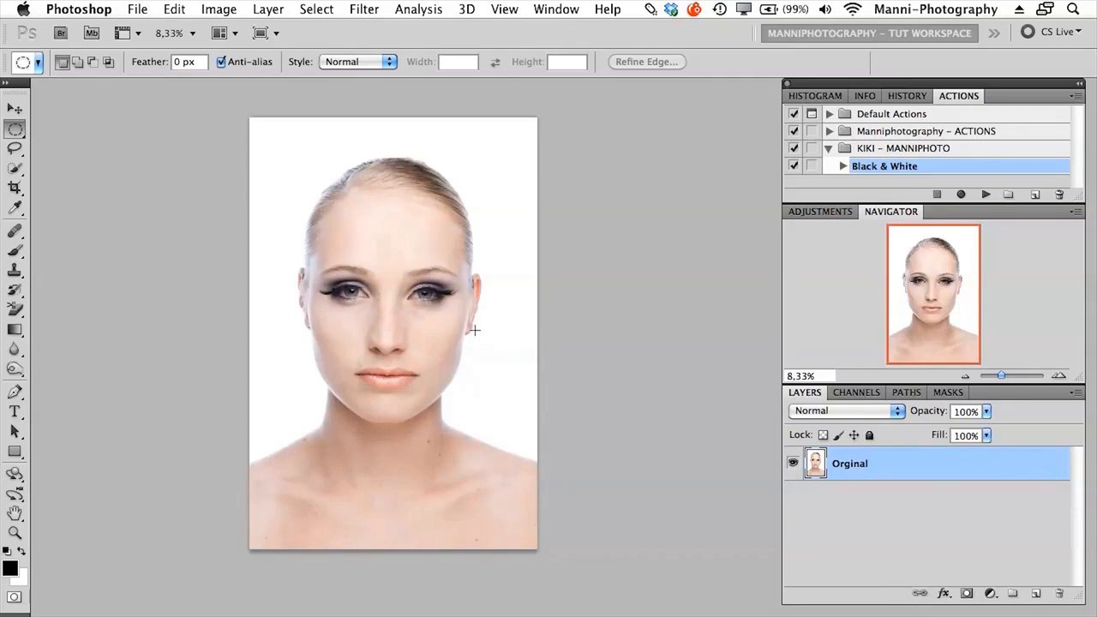
{"action": "key", "text": "f"}
{"action": "key", "text": "f"}
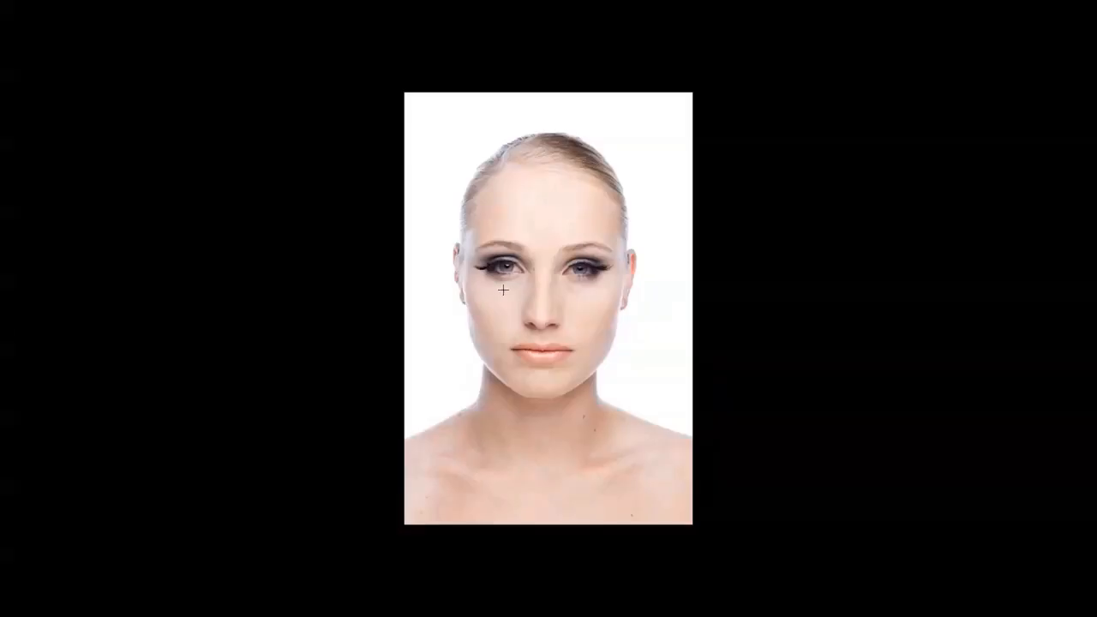
{"action": "key", "text": "f"}
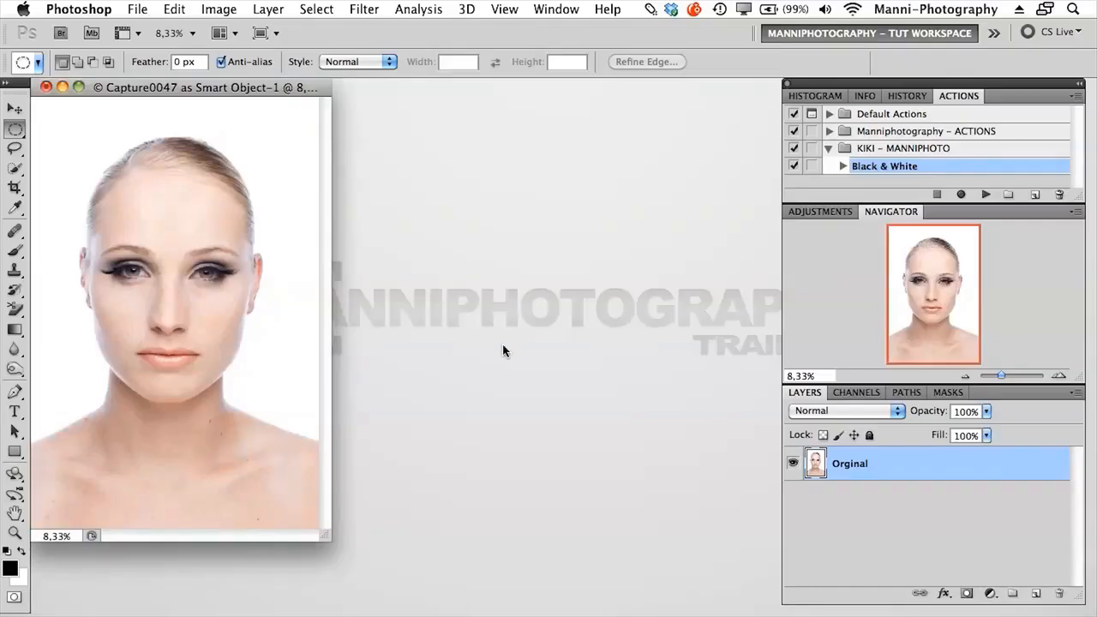
Switch to Adobe Bridge and open Capture0049.nef through Camera Raw as a smart object with its existing settings
{"action": "mouse_move", "coordinate": [495, 613]}
{"action": "left_click", "coordinate": [380, 580]}
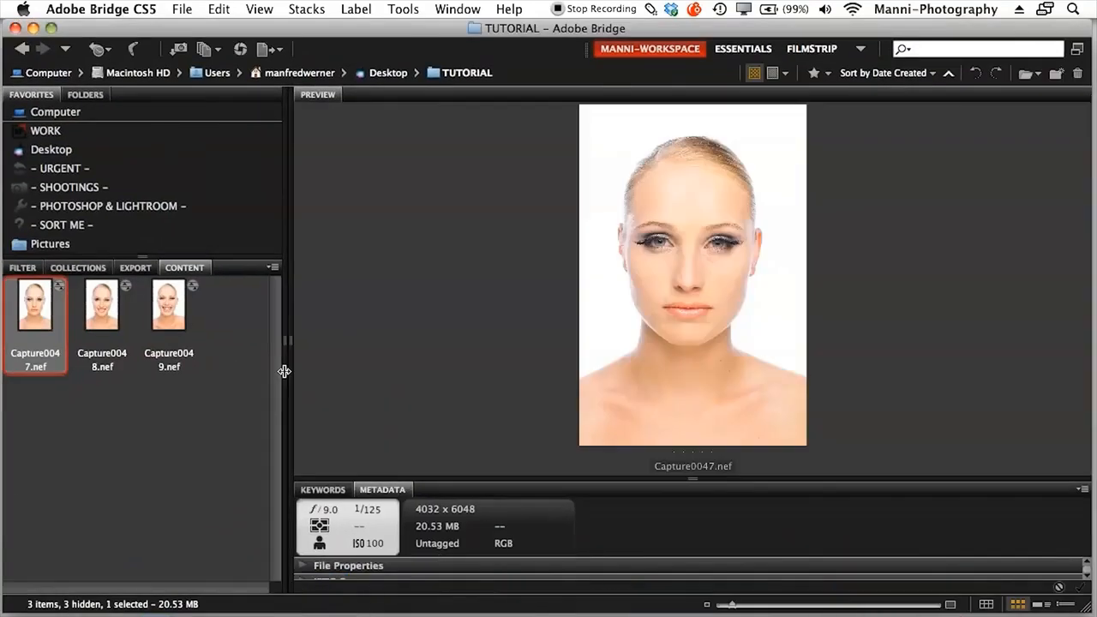
{"action": "left_click", "coordinate": [96, 318]}
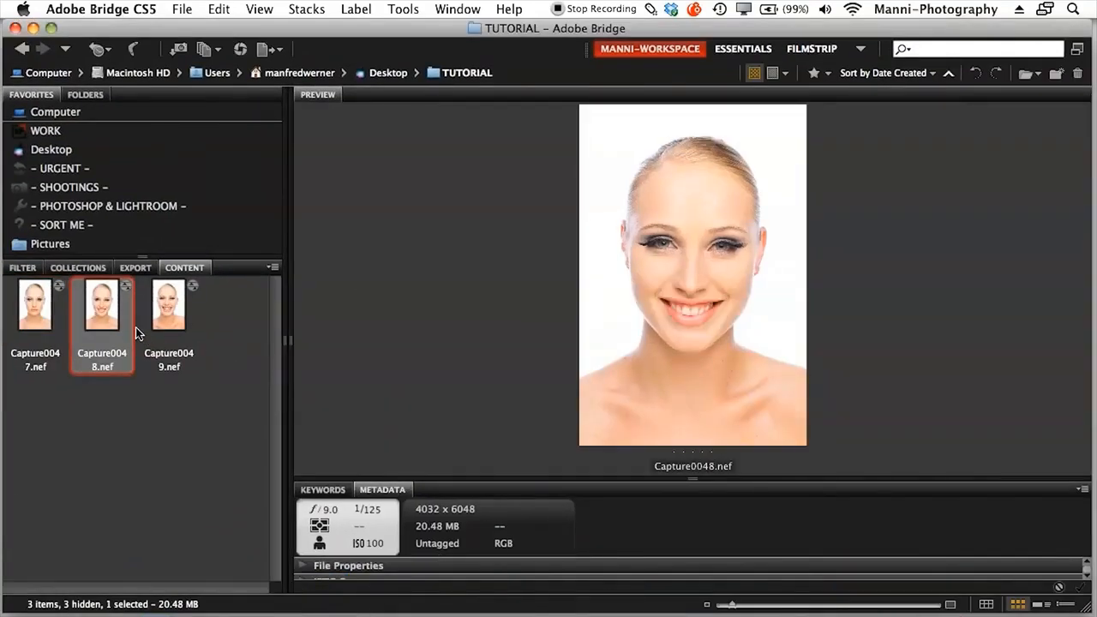
{"action": "left_click", "coordinate": [165, 308]}
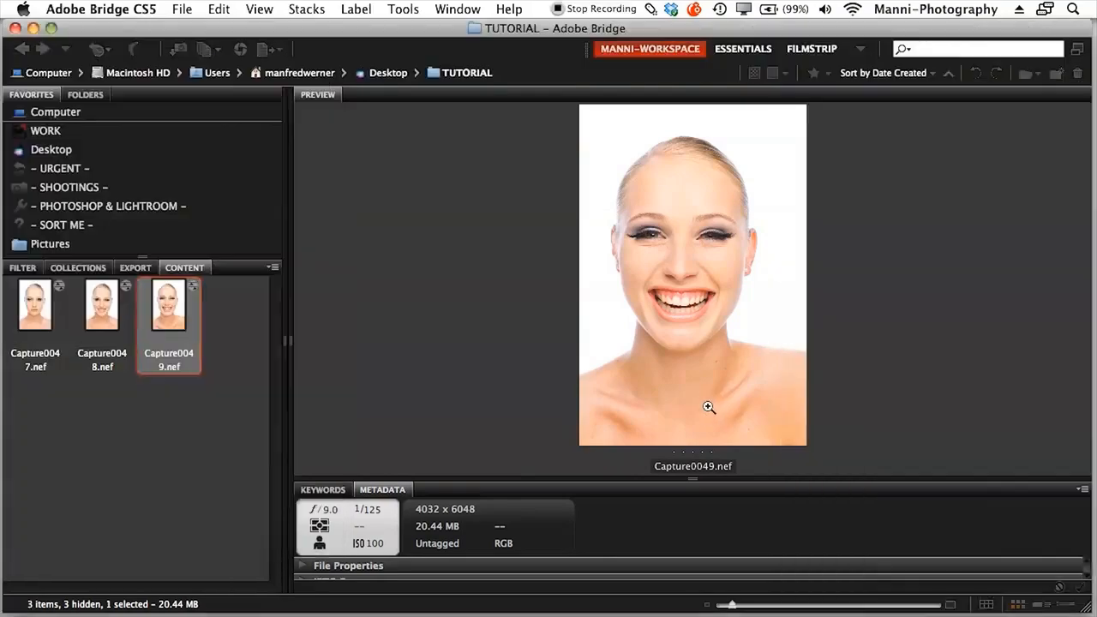
{"action": "key", "text": "super+r"}
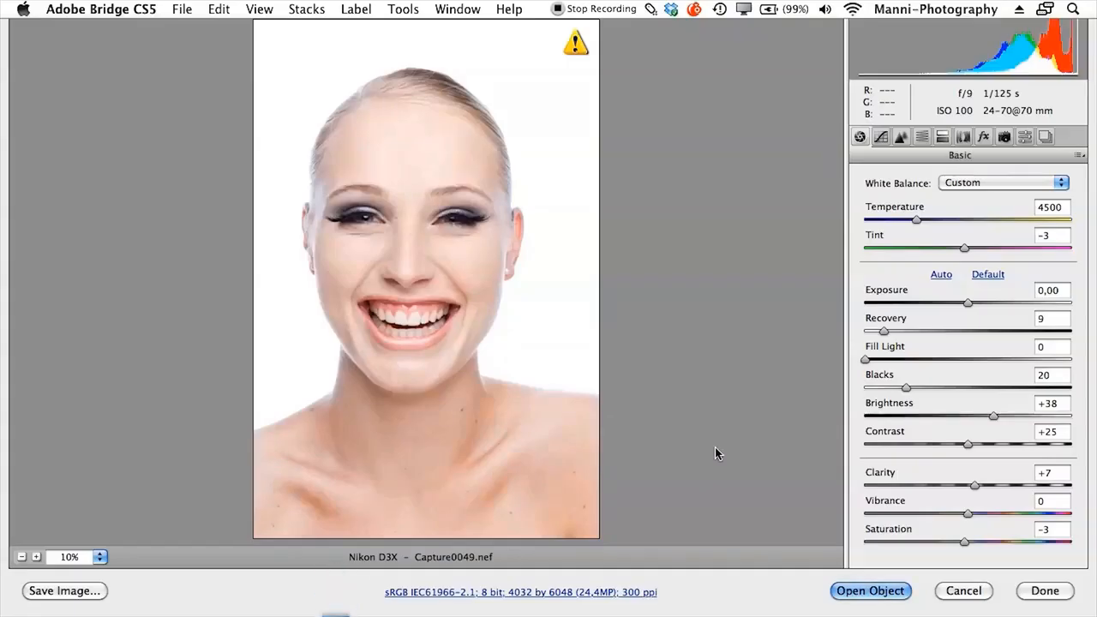
{"action": "left_click", "coordinate": [871, 592]}
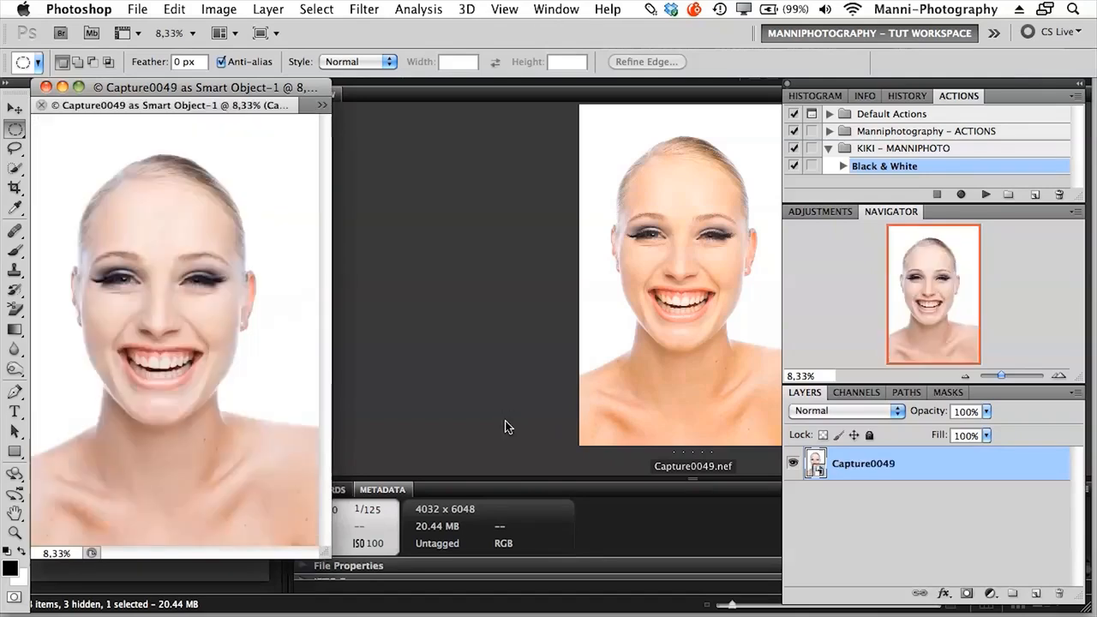
Play the Black & White action on the Capture0049 layer past the unavailable layer, and toggle the B&W group to compare
{"action": "key", "text": "f"}
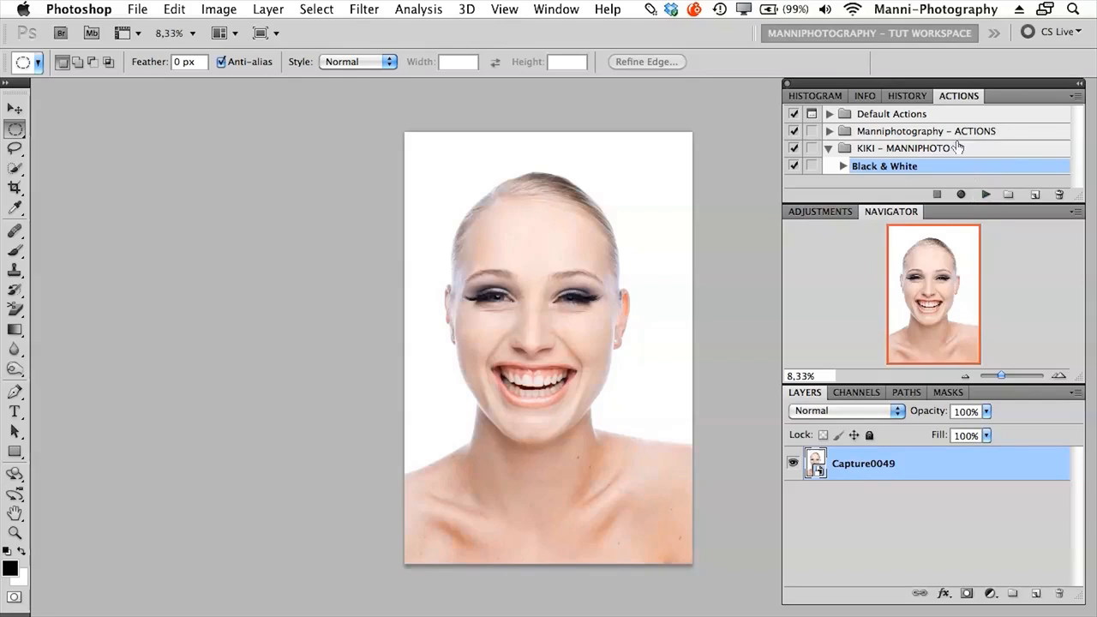
{"action": "left_click", "coordinate": [986, 195]}
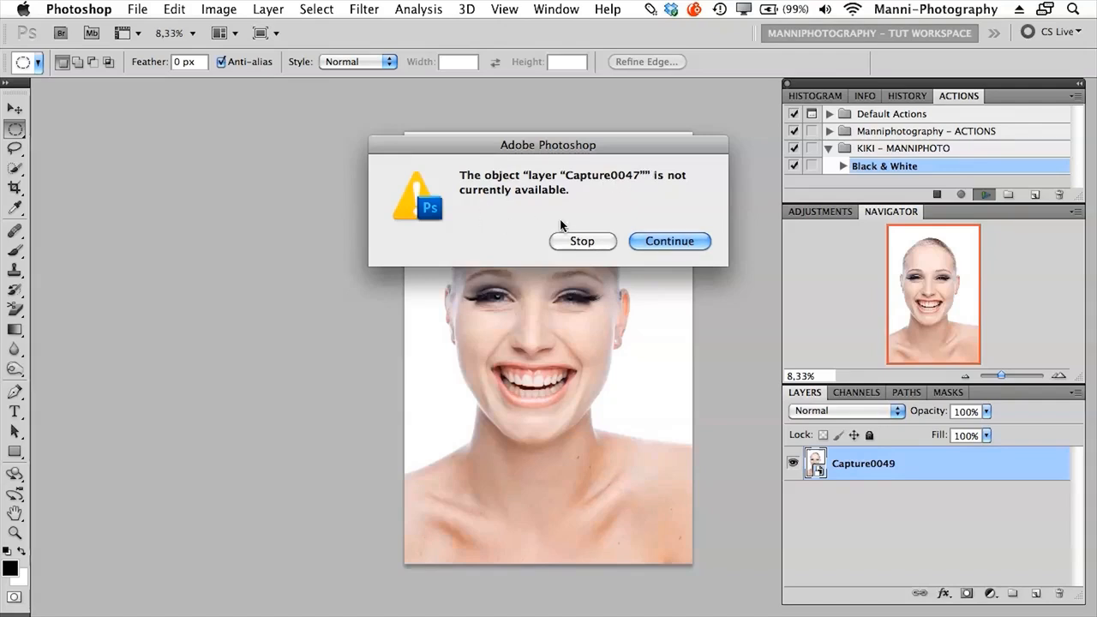
{"action": "left_click", "coordinate": [671, 240]}
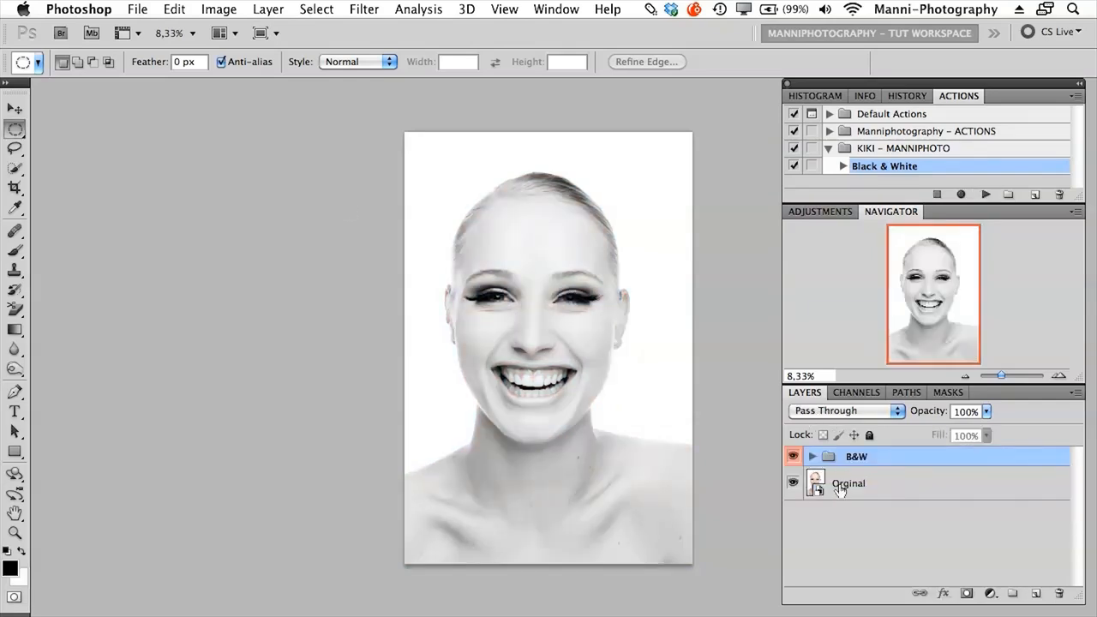
{"action": "left_click", "coordinate": [794, 457]}
{"action": "left_click", "coordinate": [794, 457]}
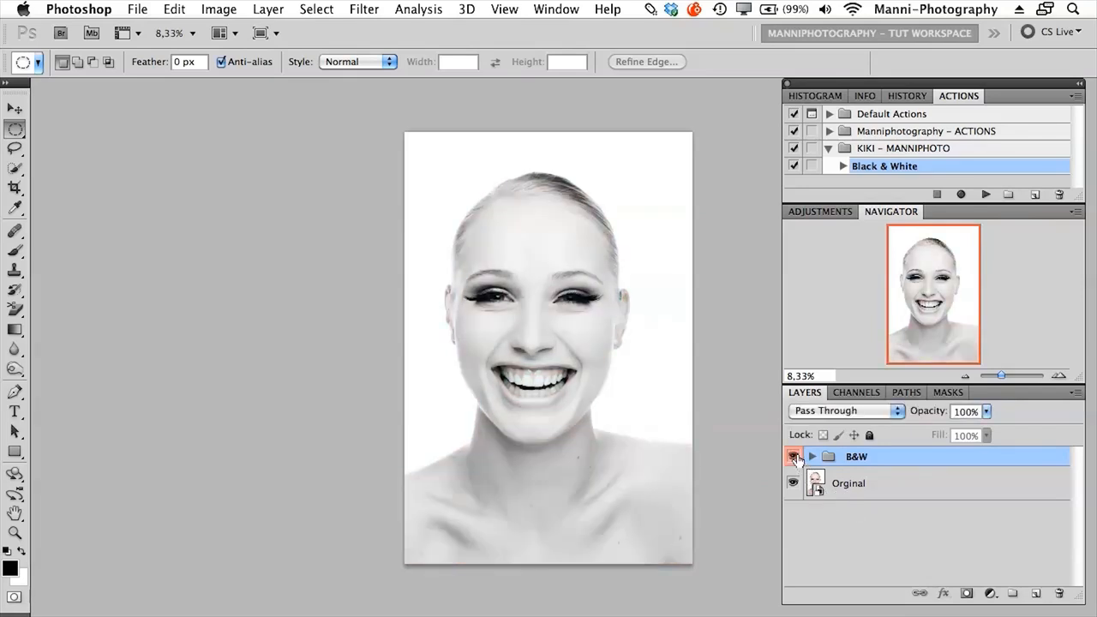